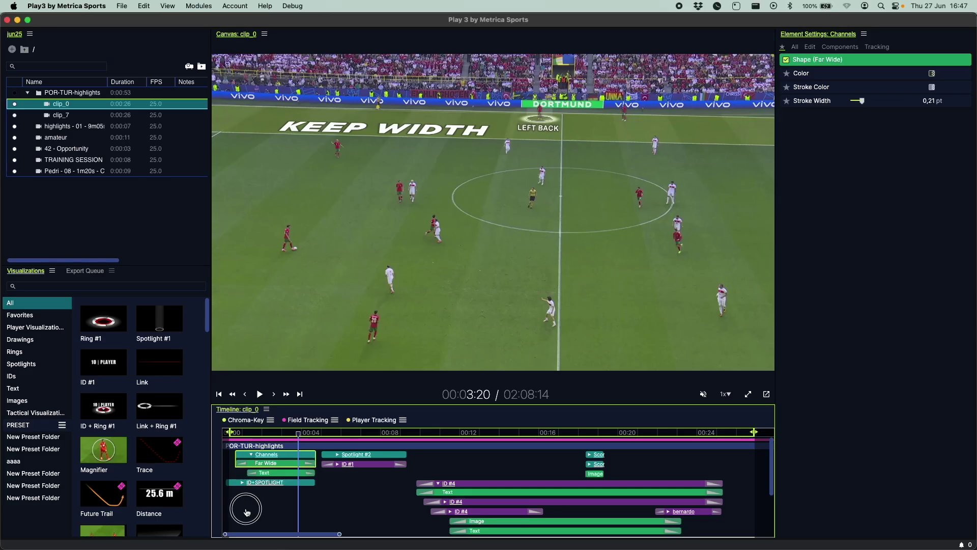
key("space")
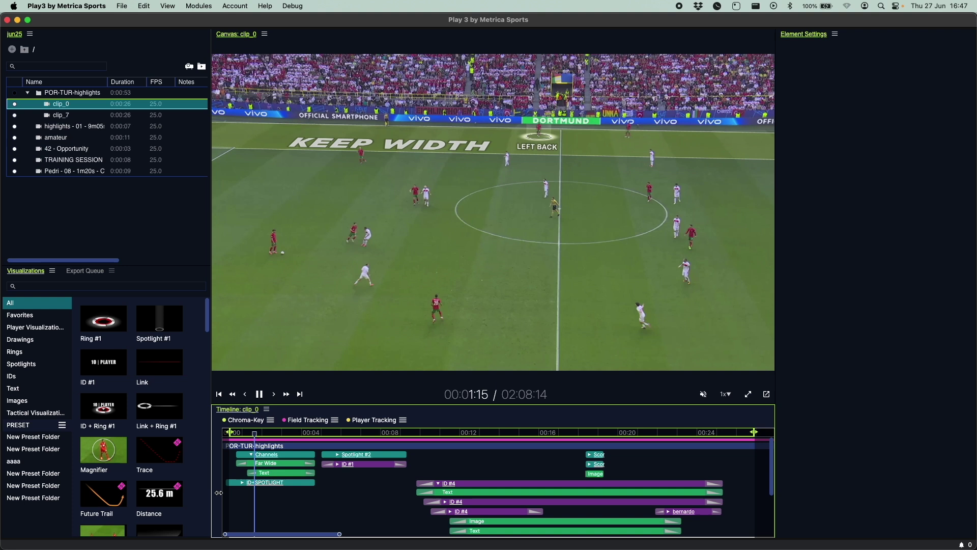
key("space")
scroll(251, 459, "down", 1)
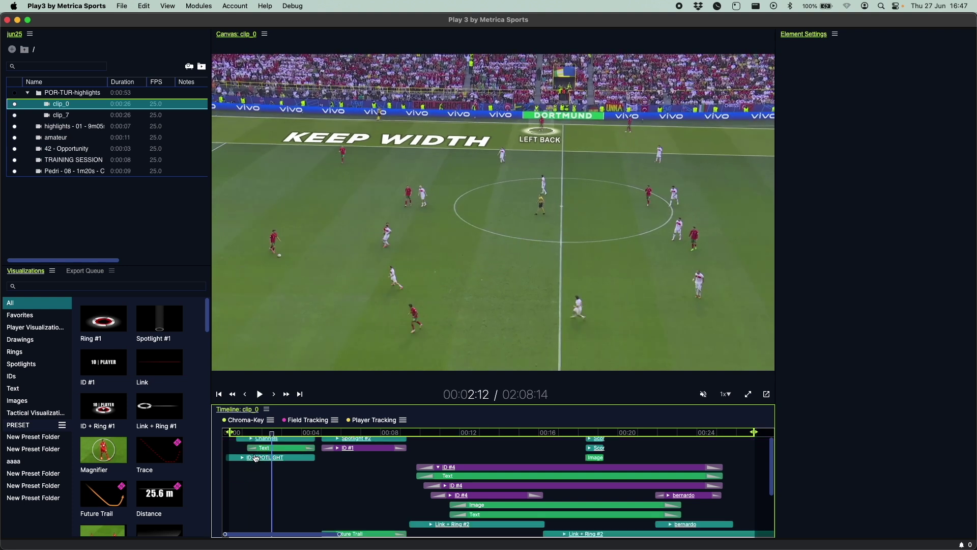
scroll(285, 476, "up", 6)
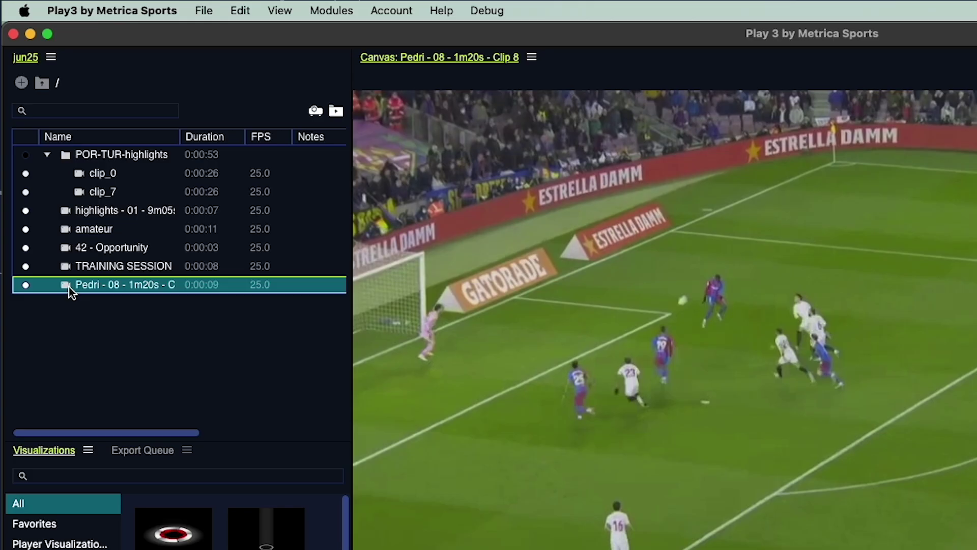
Queue the Pedri clip's video export 'chck' with annotations: H.264, YUV420P, 1080p, 25 fps
right_click(69, 286)
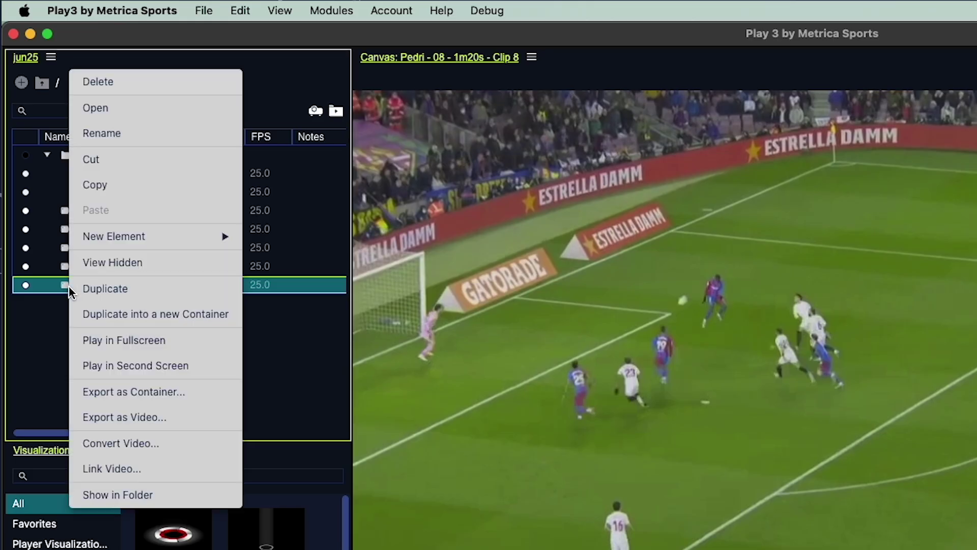
left_click(121, 418)
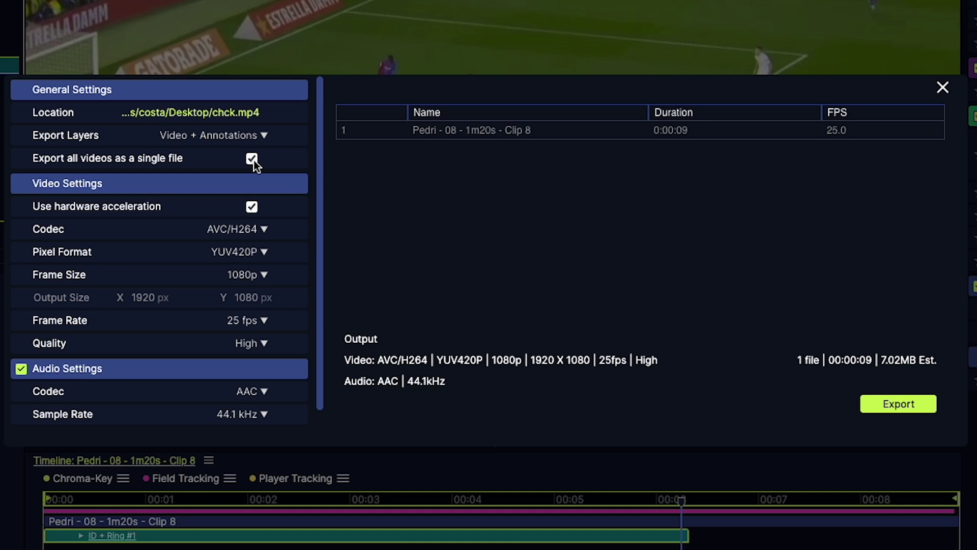
left_click(262, 135)
left_click(261, 131)
left_click(248, 254)
left_click(250, 275)
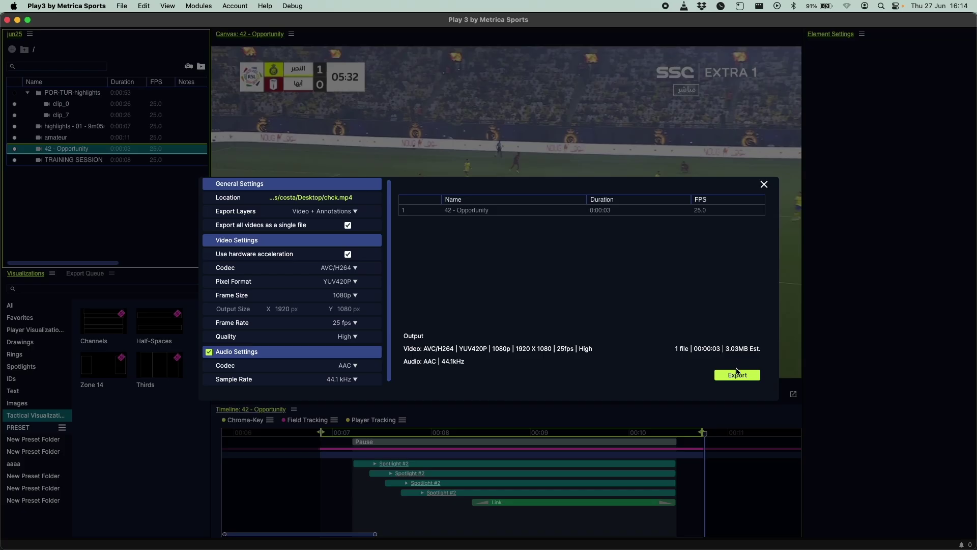
left_click(736, 373)
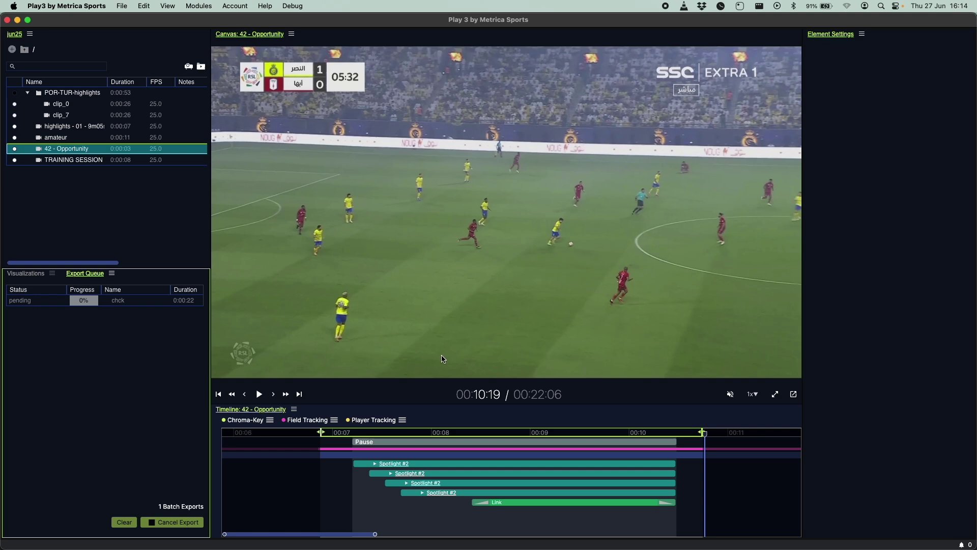
Dock the Export Queue at lower right, then open and briefly play the Liverpool–Tottenham highlights clip
left_click_drag(133, 281, 890, 407)
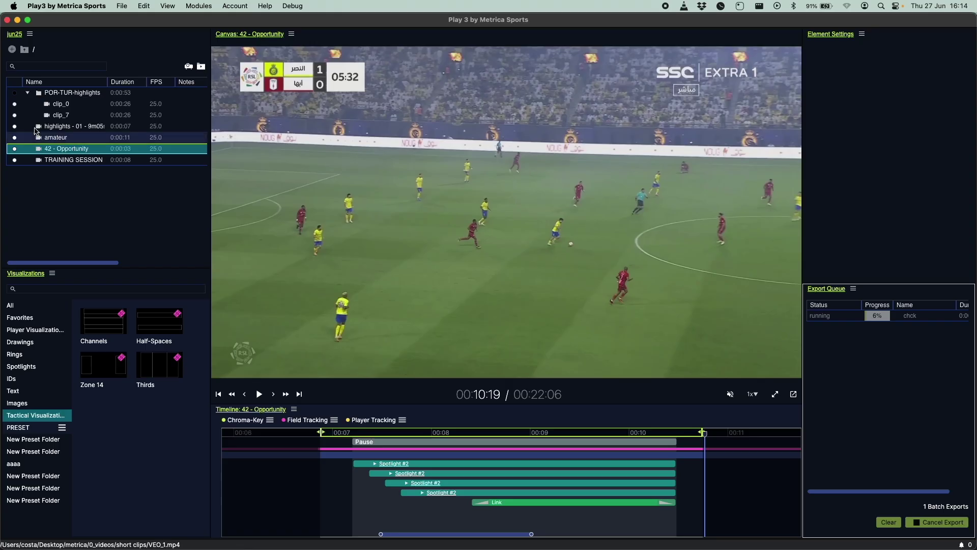
left_click(76, 127)
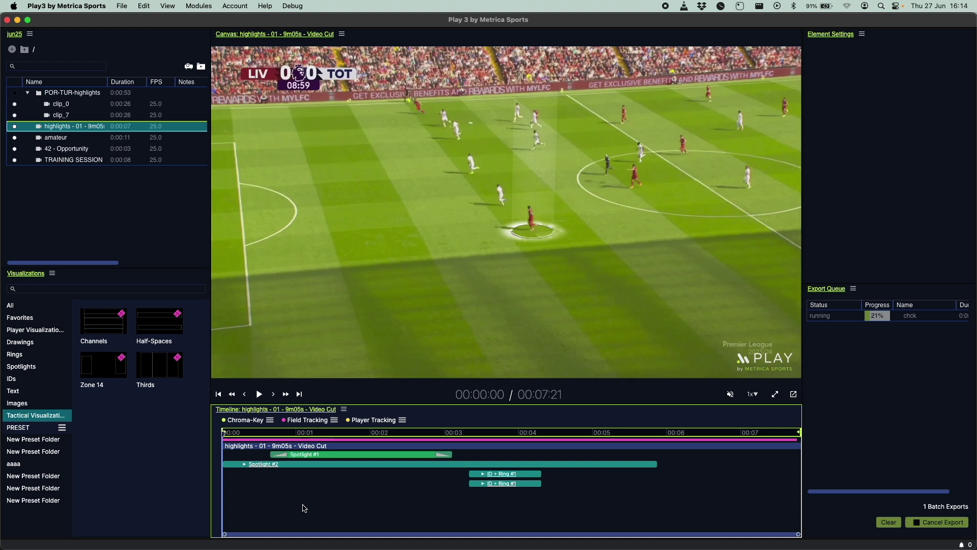
key("space")
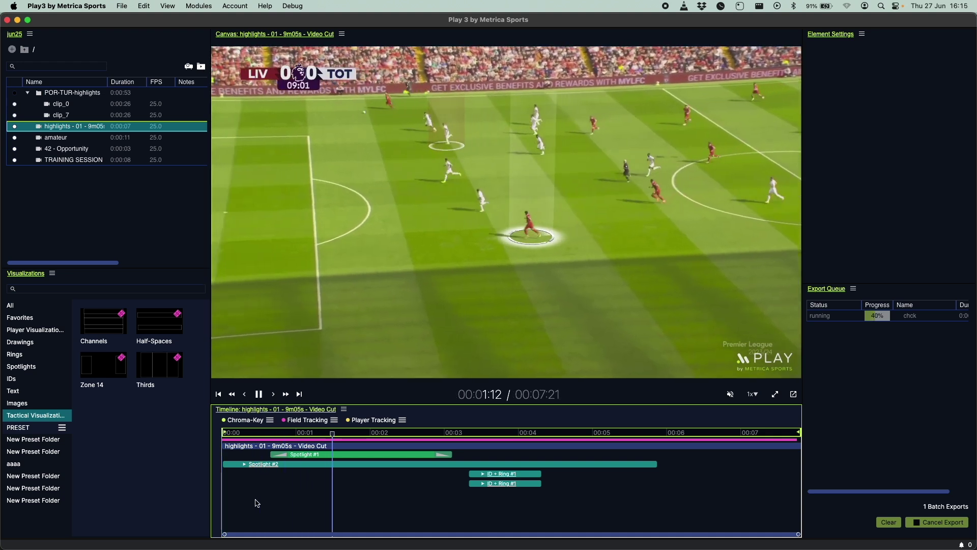
key("space")
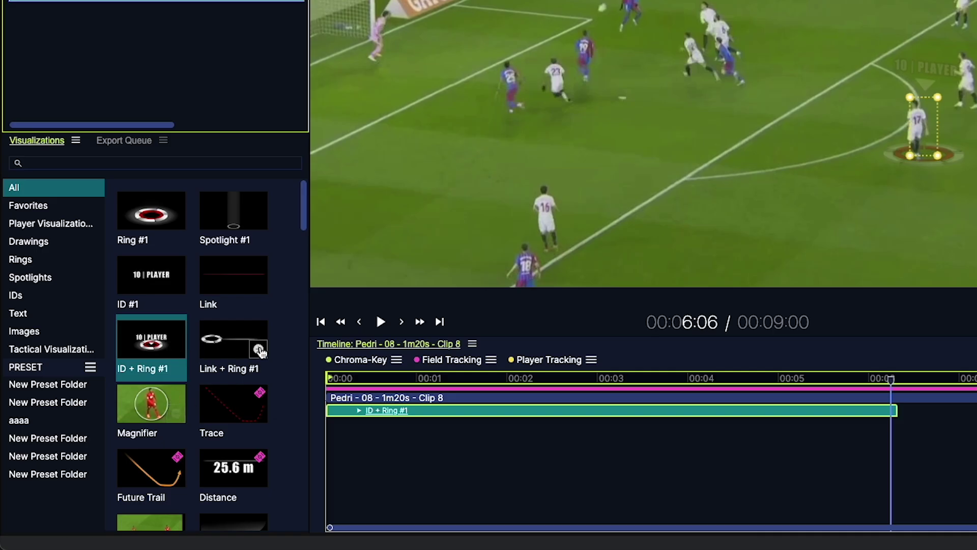
Add Link + Ring #1 and a POR 0-0 TUR scoreboard, docking Element Settings left and Visualizations right
left_click(260, 351)
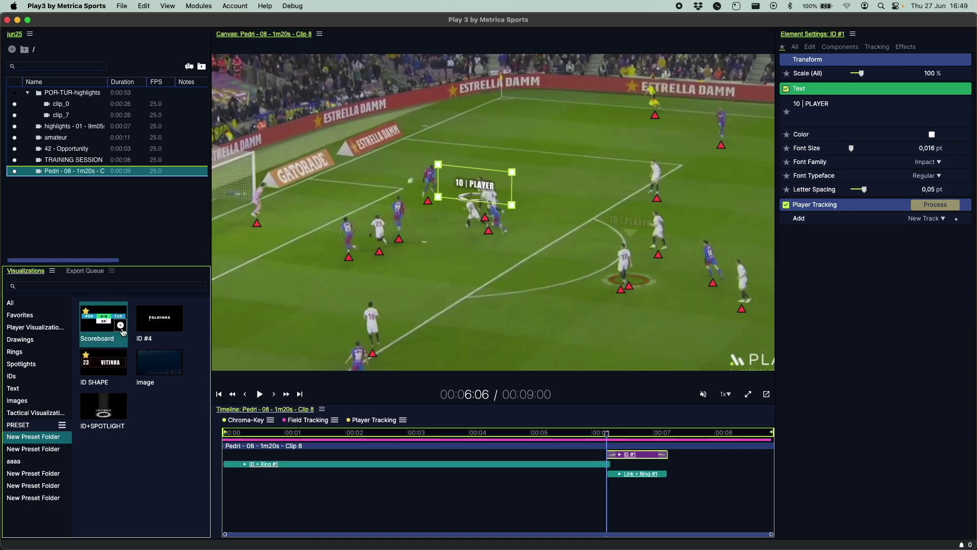
left_click(121, 326)
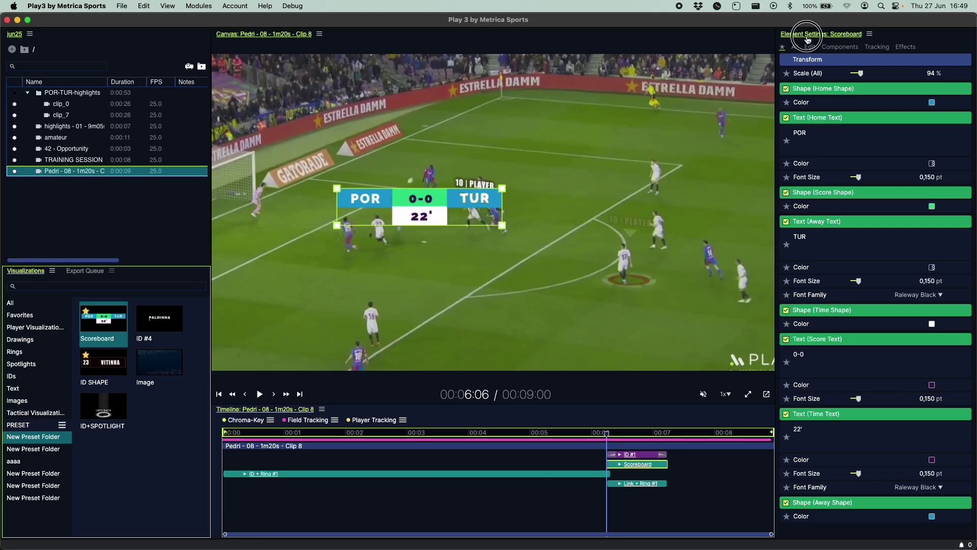
left_click_drag(768, 37, 100, 428)
left_click_drag(31, 276, 971, 284)
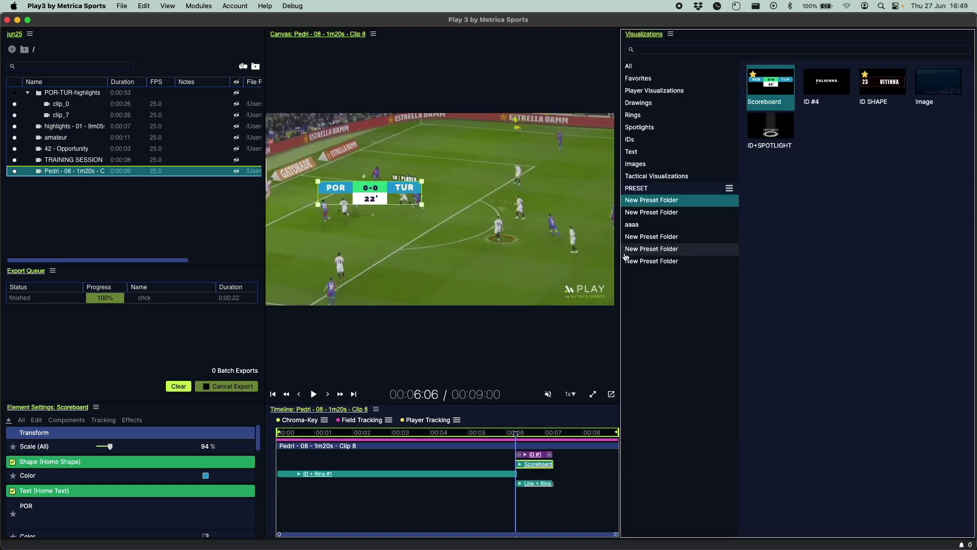
Widen the canvas via the Visualizations splitter and dock the jun25 clip list beneath Visualizations
left_click_drag(789, 253, 802, 254)
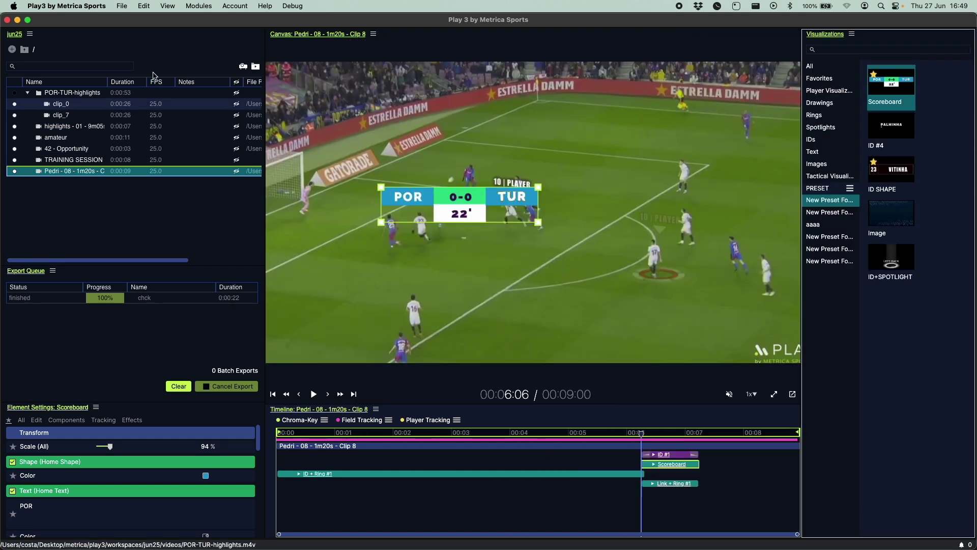
left_click_drag(61, 44, 919, 471)
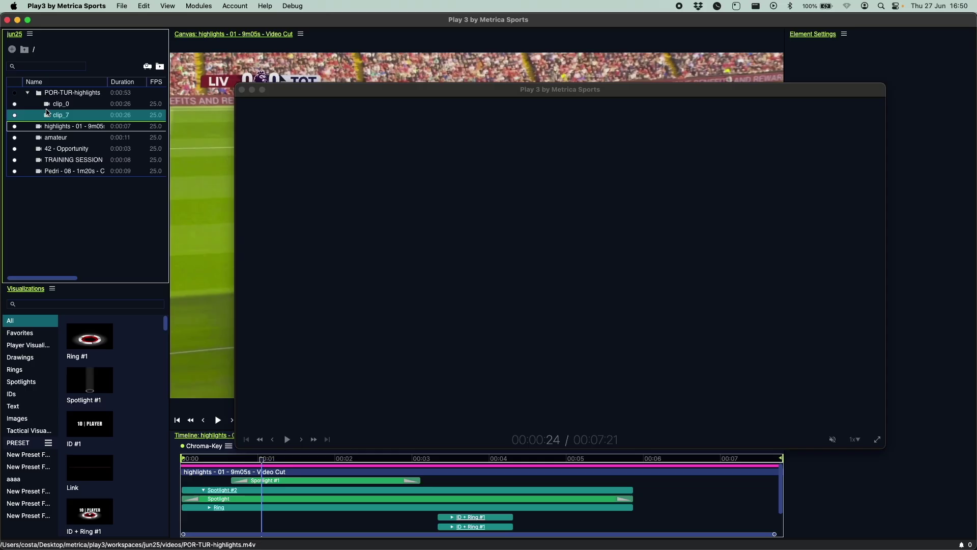
Open clip_7 in a floating player, play it from about 01:20, and shift the window right
double_click(48, 112)
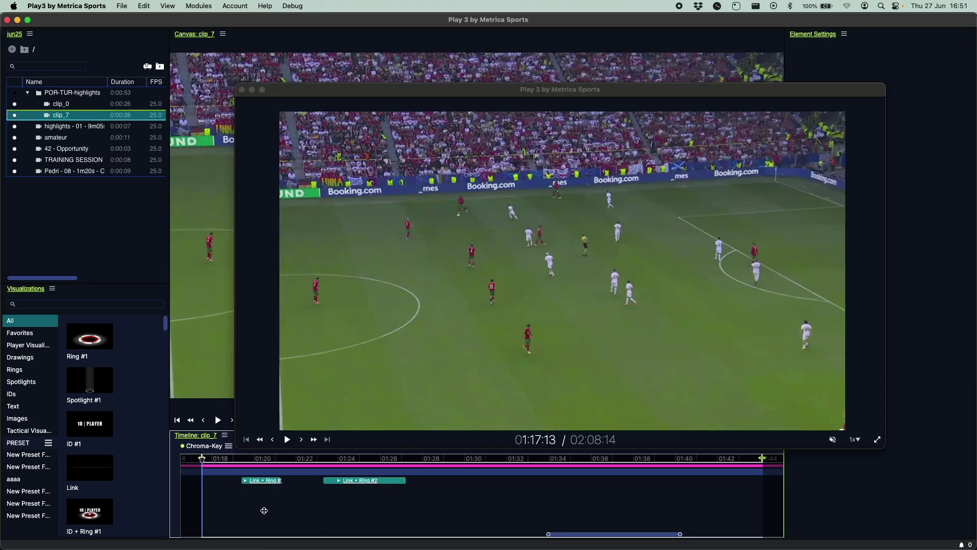
left_click(264, 511)
key("space")
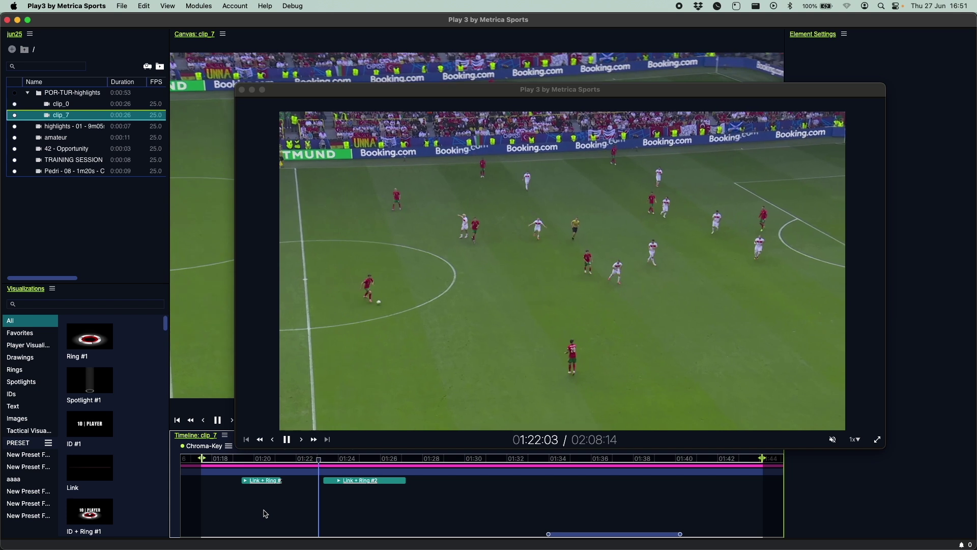
left_click_drag(349, 92, 254, 79)
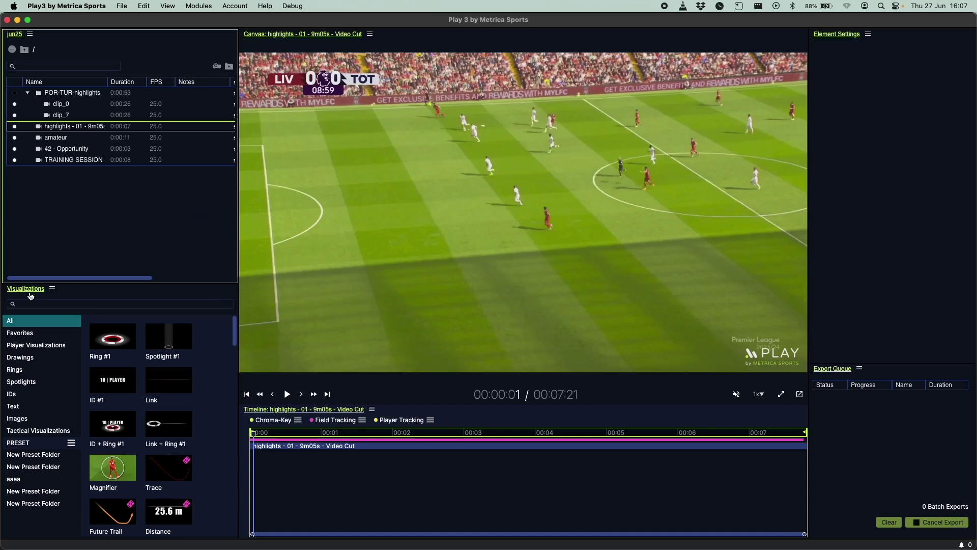
Dock Visualizations below the clip list, tab the Export Queue beside it, and show Visualizations
left_click_drag(30, 291, 898, 351)
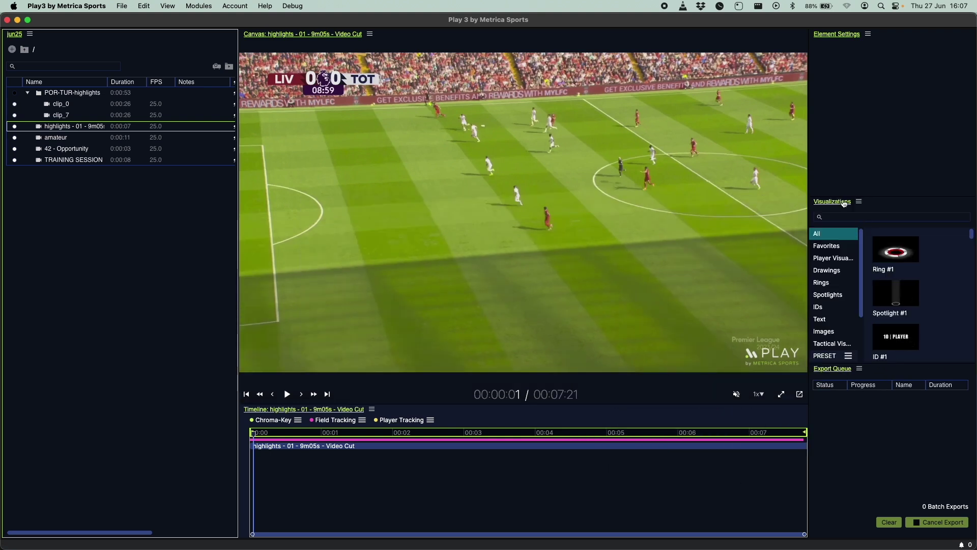
left_click_drag(835, 205, 99, 442)
left_click_drag(839, 285, 69, 297)
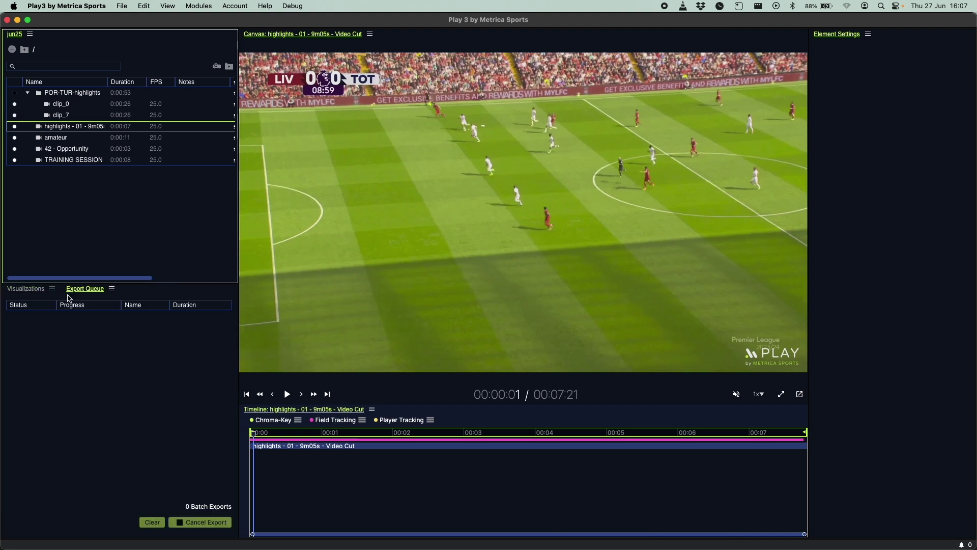
left_click(31, 293)
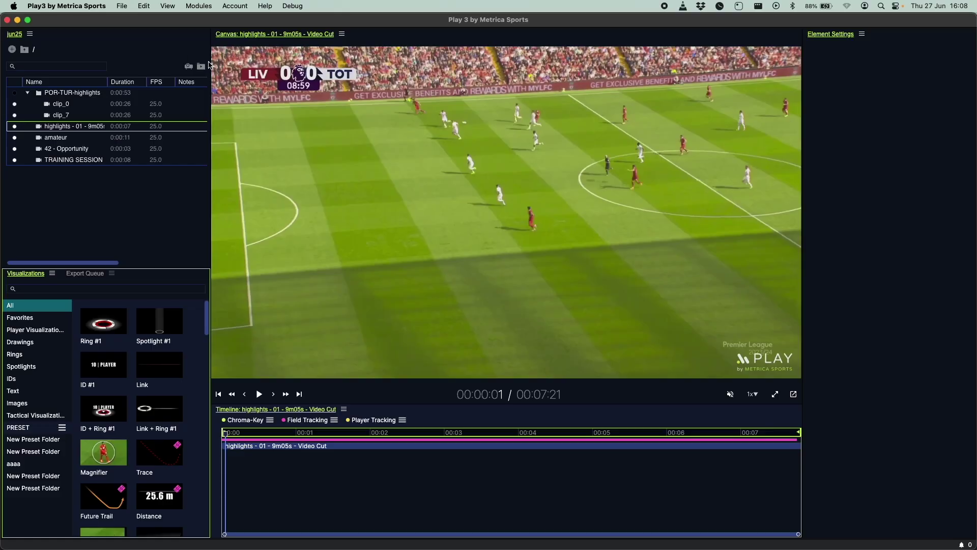
left_click(61, 203)
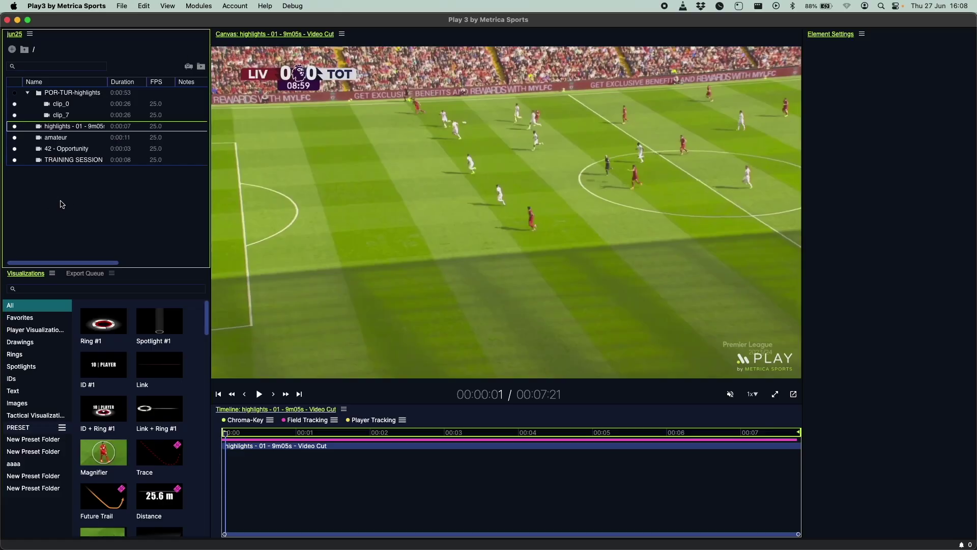
right_click(88, 213)
mouse_move(121, 239)
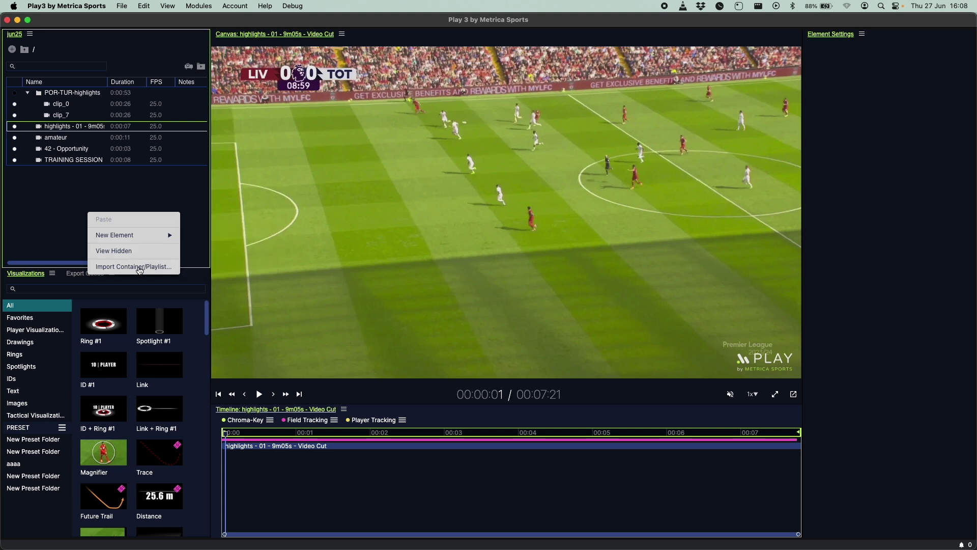
left_click(31, 36)
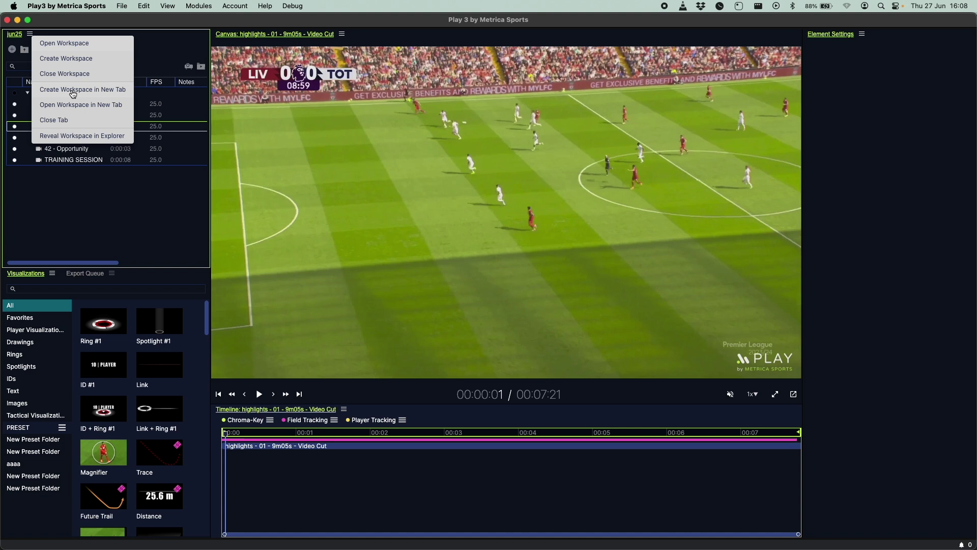
left_click(100, 192)
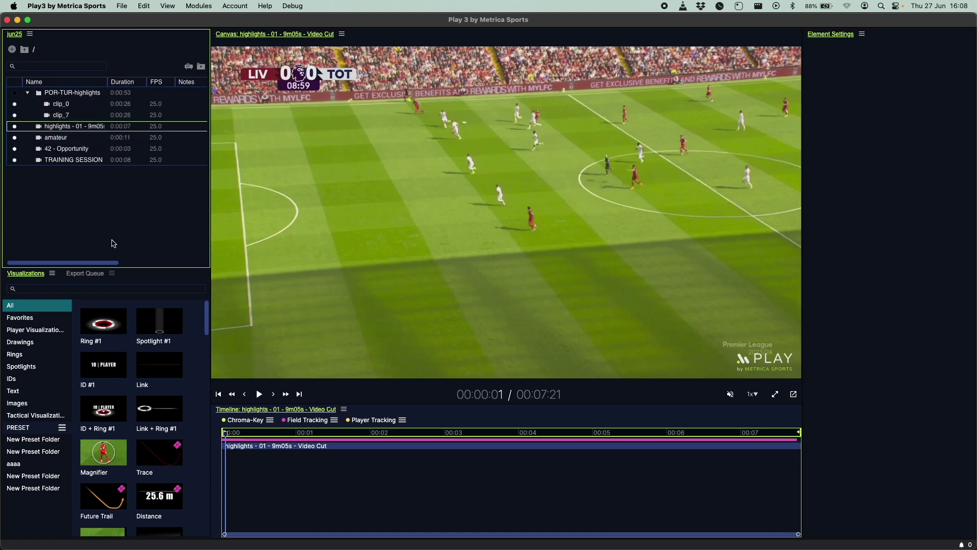
Browse the Player Visualizations, Drawings, Rings, Spotlights and ID categories, then play the highlights video
left_click(37, 334)
left_click(31, 343)
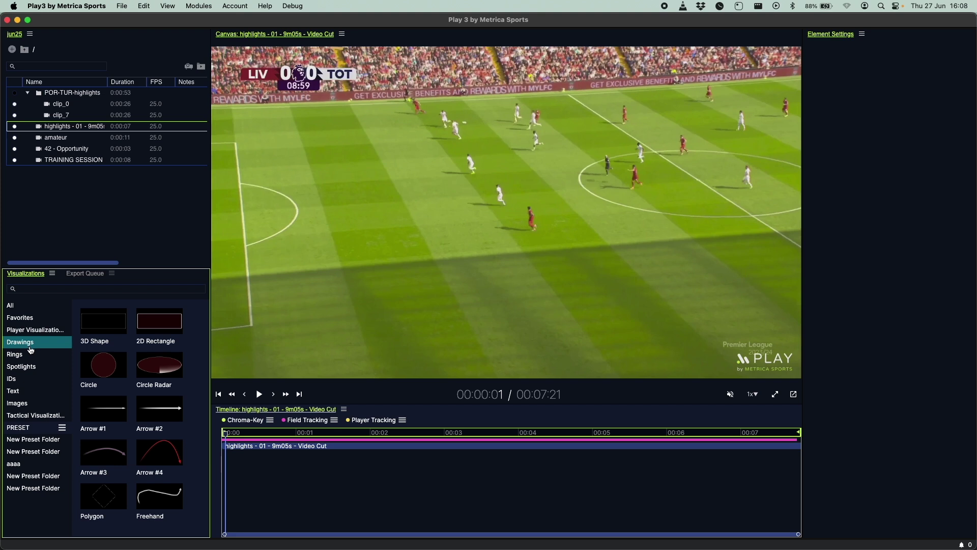
left_click(30, 356)
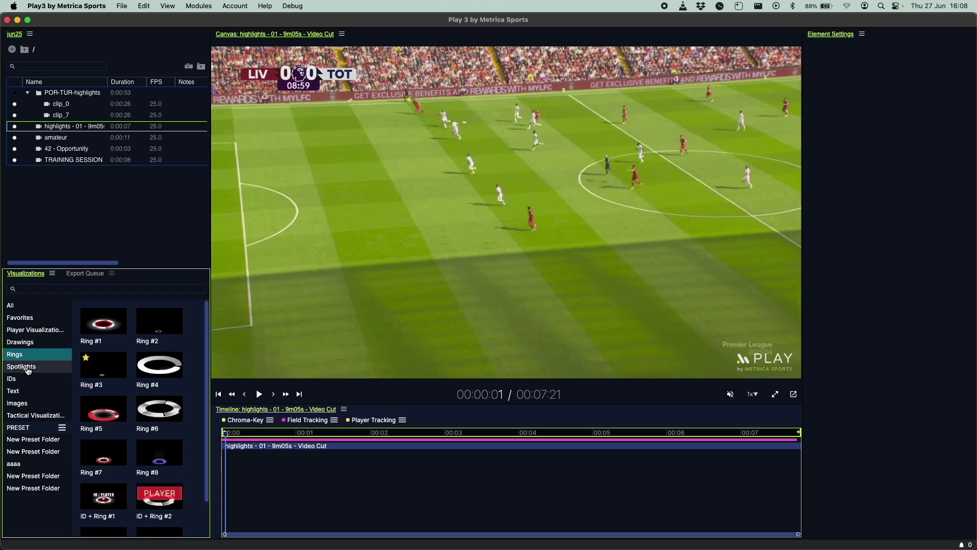
left_click(28, 369)
left_click(31, 382)
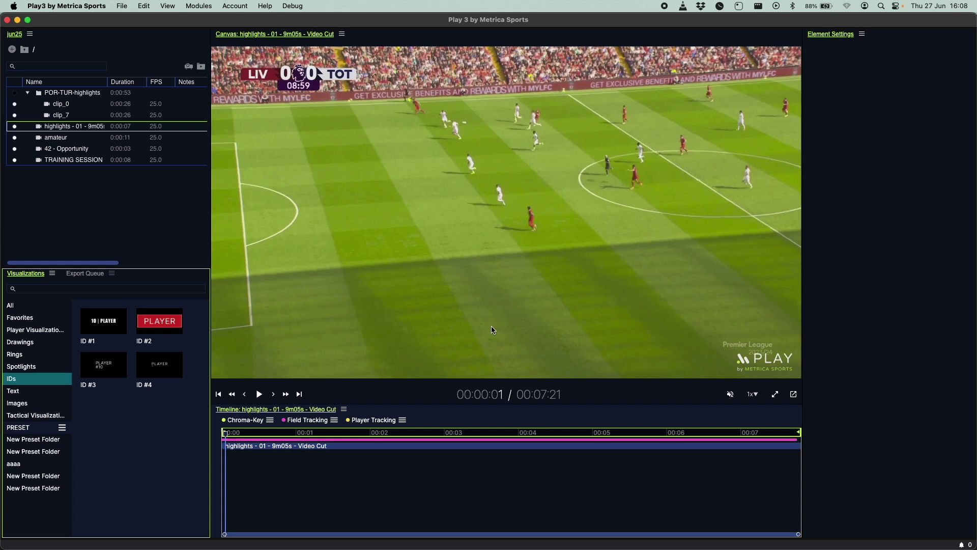
left_click(342, 252)
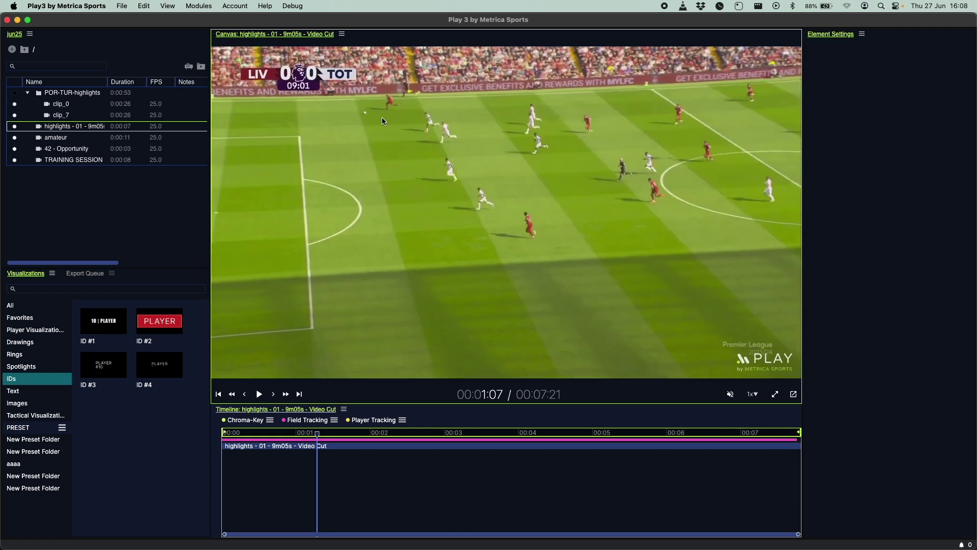
Pause the highlights video at 00:01:14 and open clip_0
key("Right")
key("Right")
key("Right")
key("Right")
key("Right")
key("Right")
key("Right")
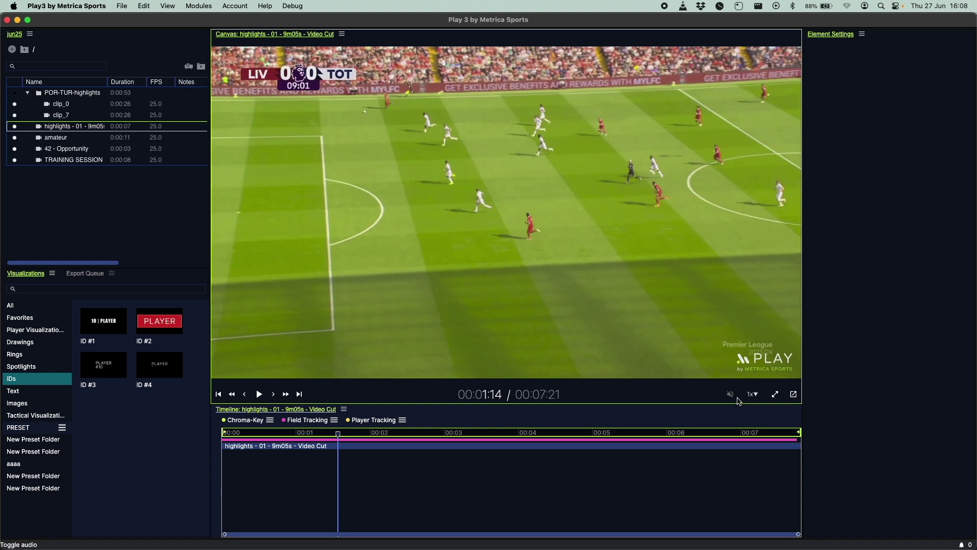
left_click(51, 104)
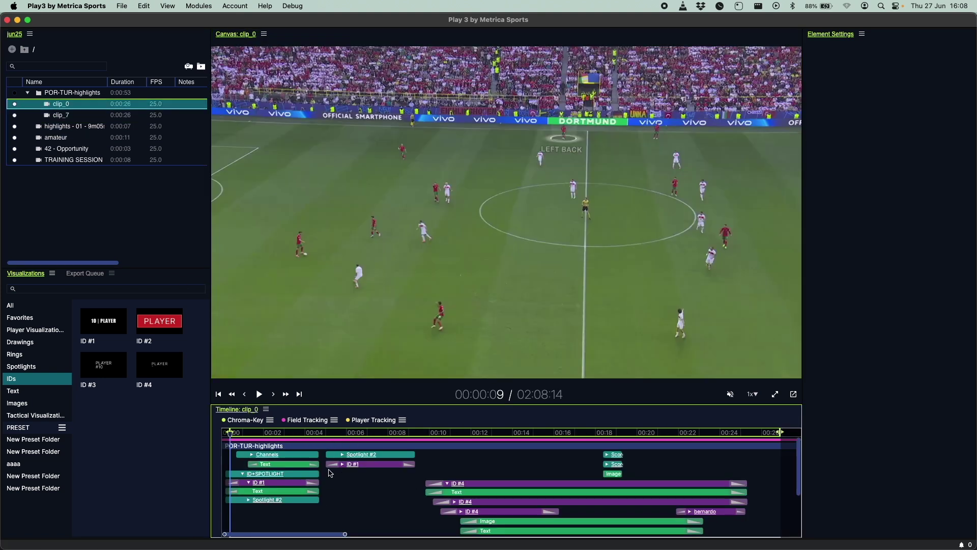
Scrub through clip_0's graphics, zoom its timeline, and collapse the ID+SPOTLIGHT group
left_click_drag(349, 491, 276, 491)
left_click(241, 491)
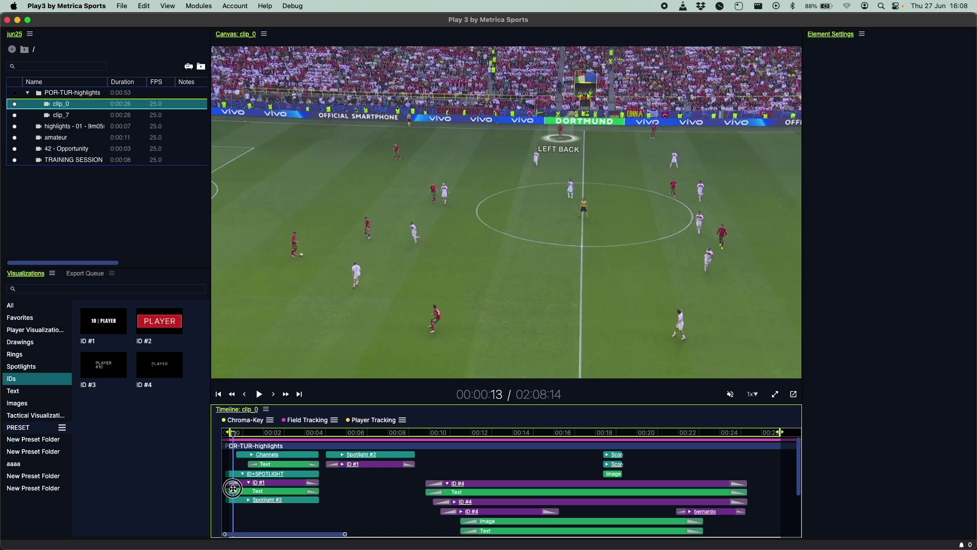
scroll(257, 478, "up", 5)
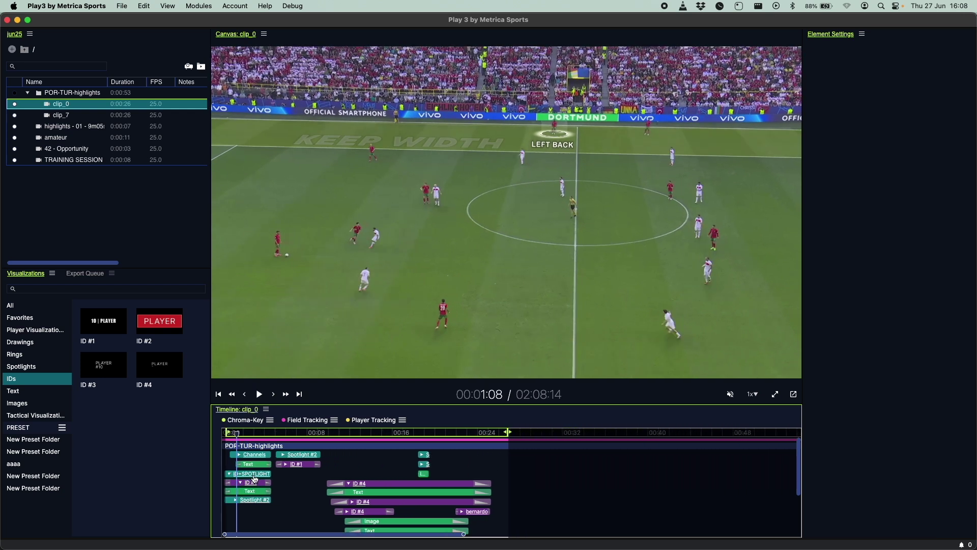
scroll(268, 481, "left", 3)
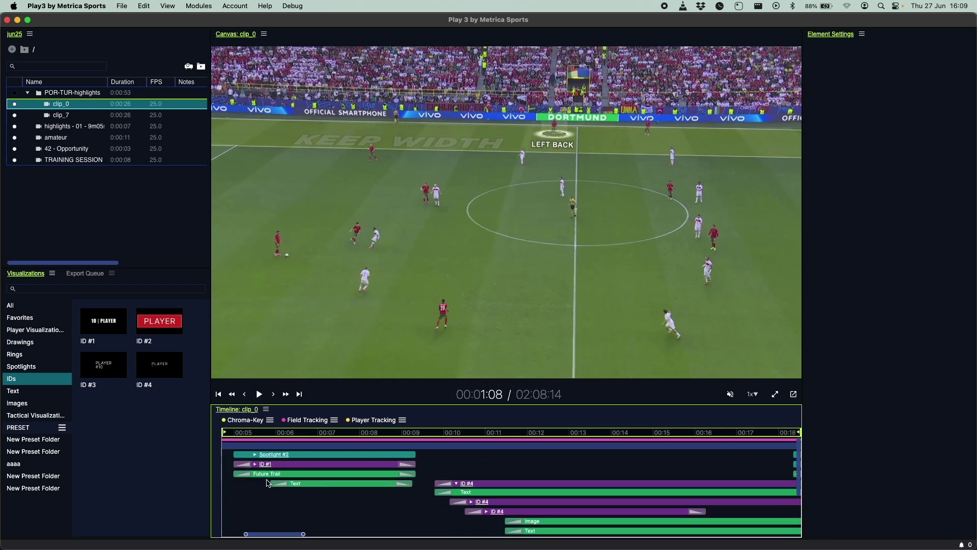
left_click(250, 474)
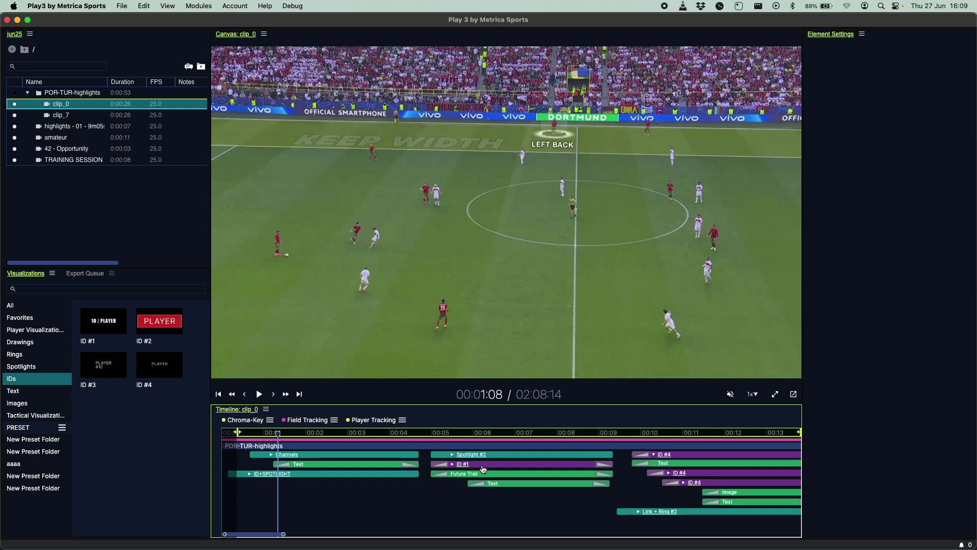
Inspect the Channels, ID+SPOTLIGHT and ID #1 settings, then return to the highlights video
left_click(356, 454)
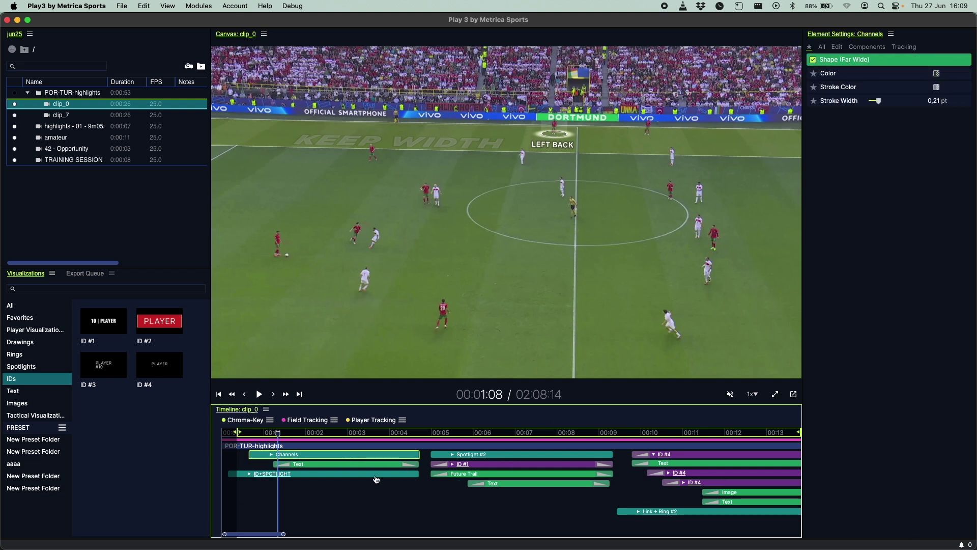
left_click(417, 473)
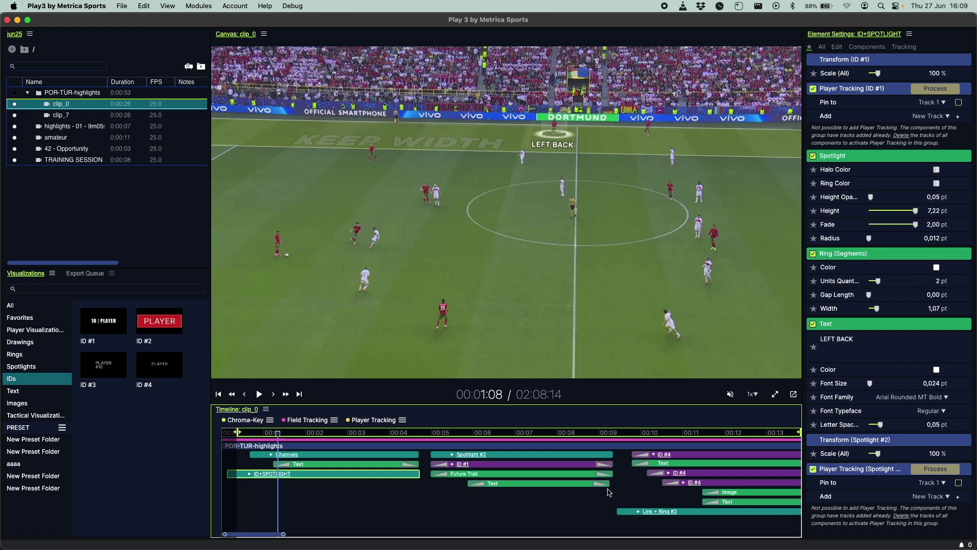
left_click(543, 466)
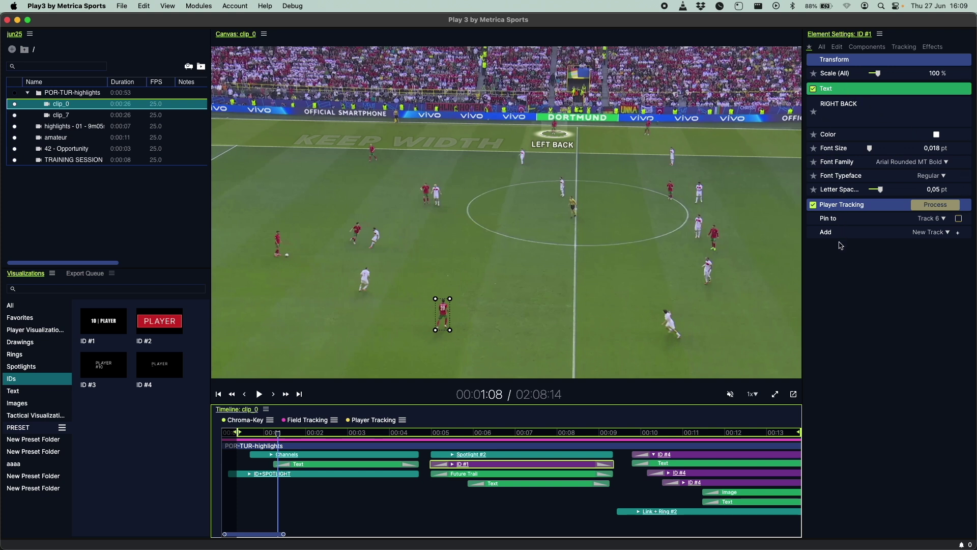
left_click(40, 127)
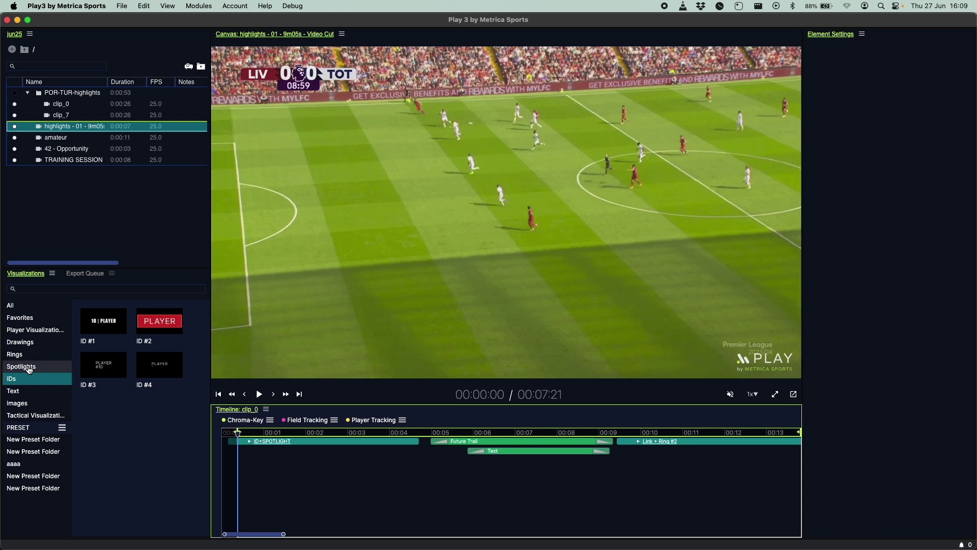
Add Spotlight #2 pinned to the Track 4 player and run a first tracking pass
left_click(38, 368)
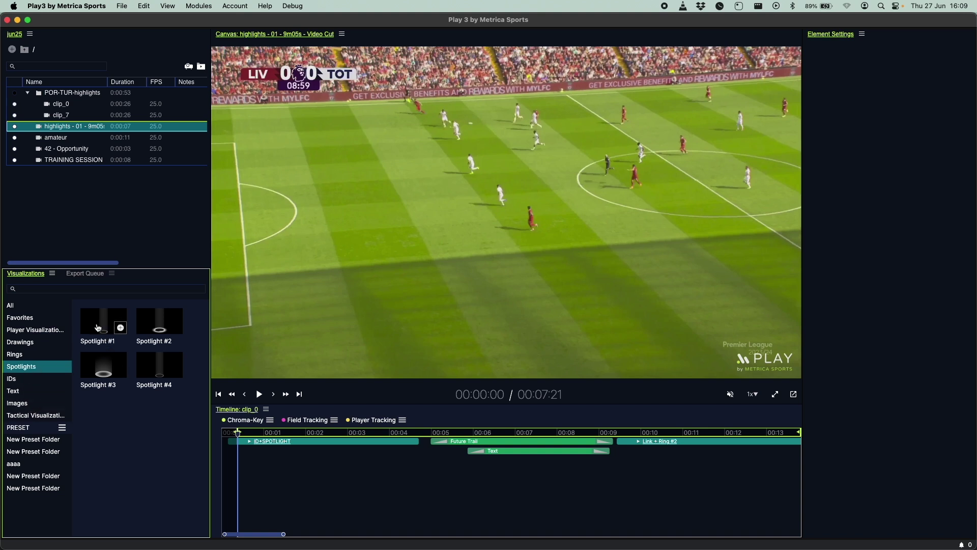
left_click(176, 330)
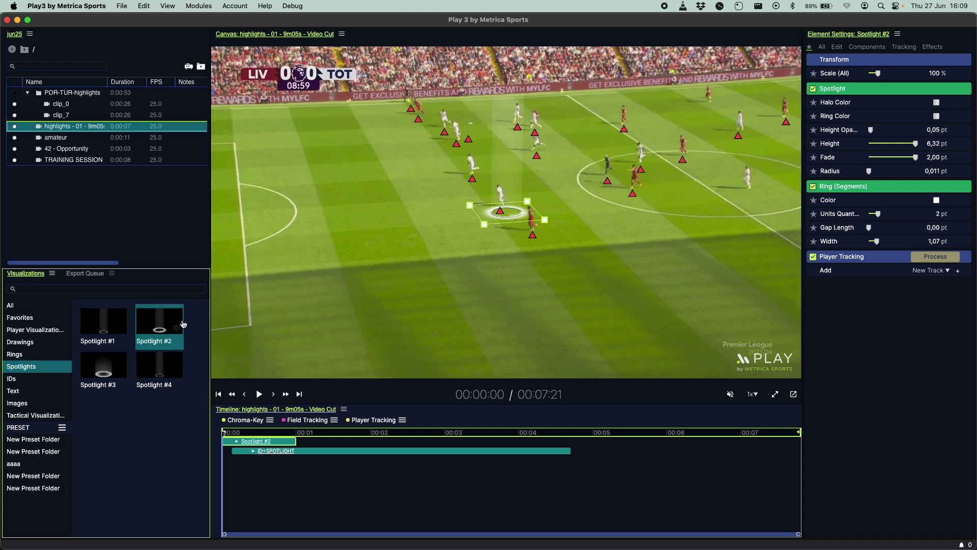
left_click(534, 227)
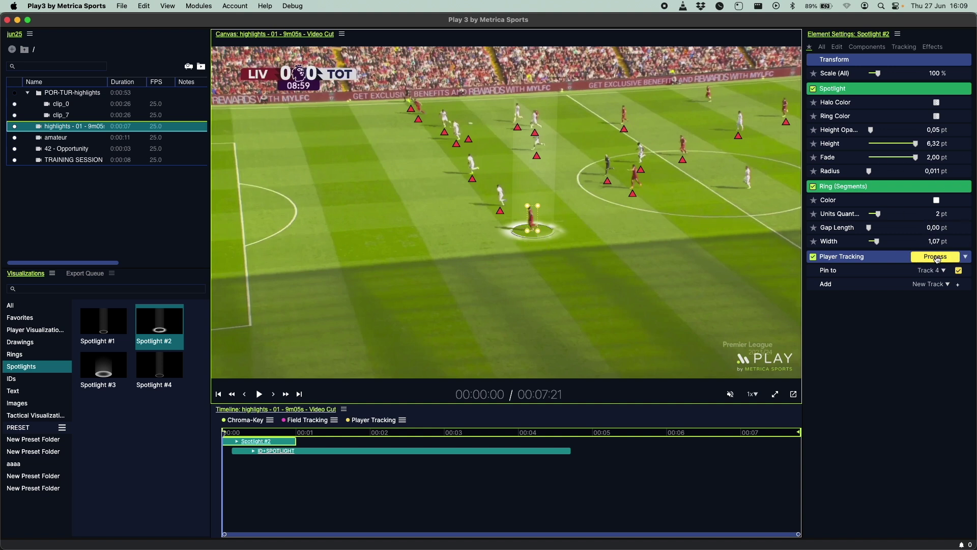
left_click(937, 257)
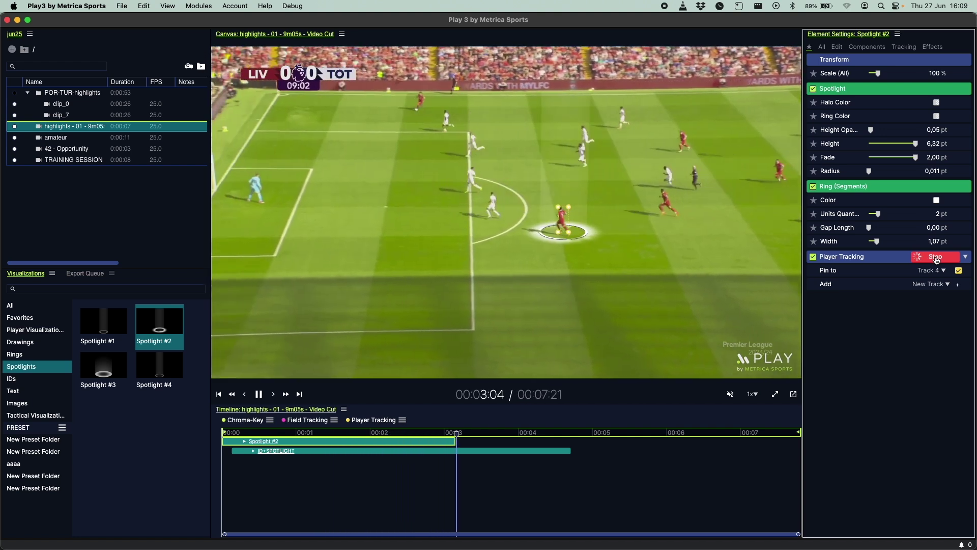
left_click(937, 257)
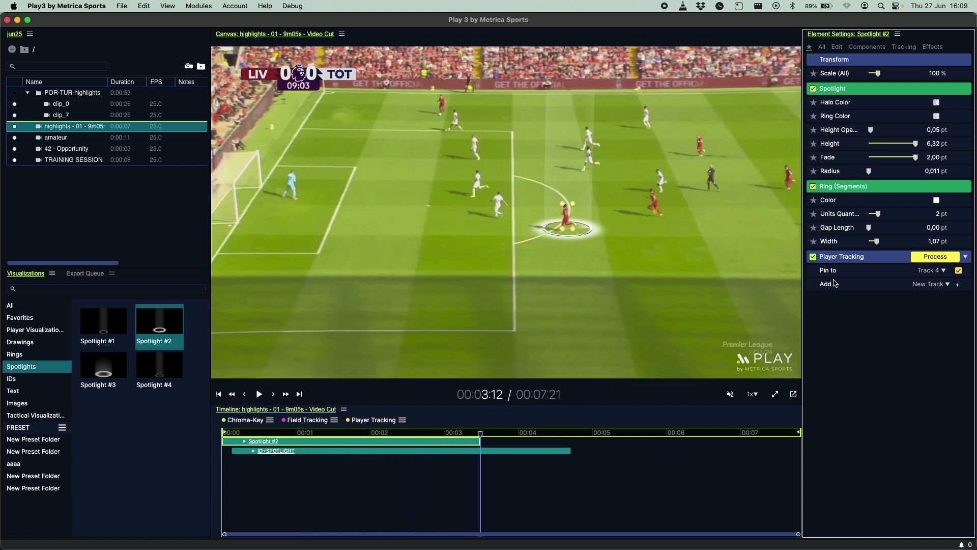
Add two more spotlight pins on Tracks 11 and 12 and track all three players
left_click(958, 284)
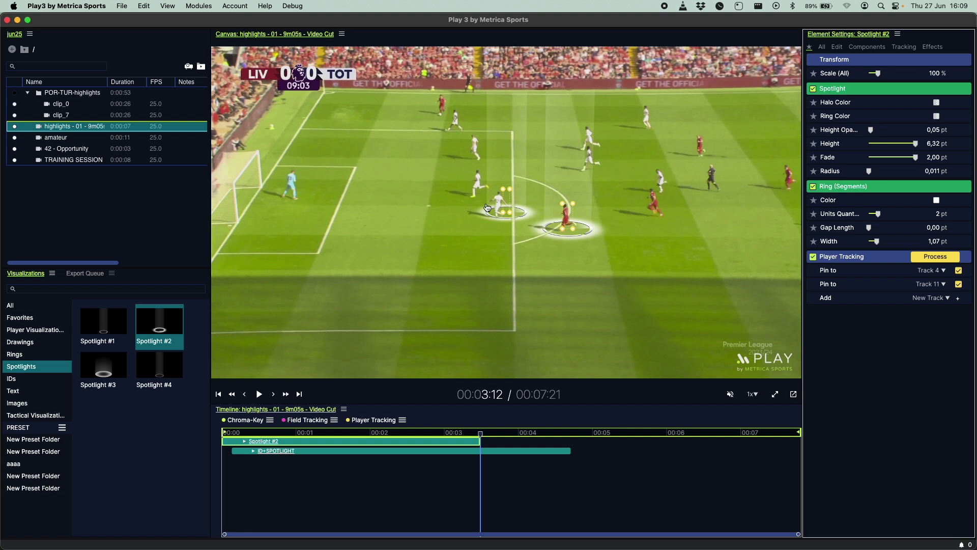
left_click_drag(511, 202, 657, 205)
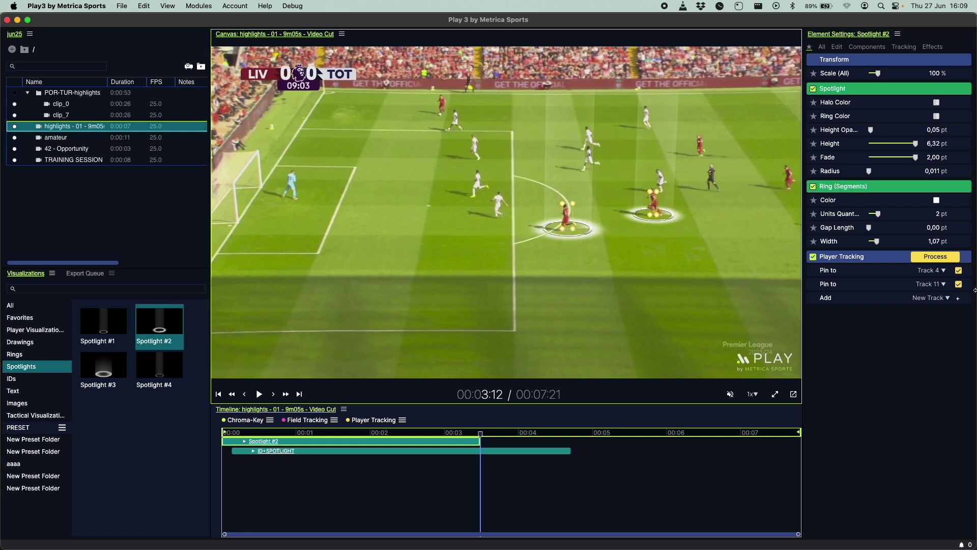
left_click(959, 302)
left_click_drag(511, 202, 590, 172)
left_click(937, 257)
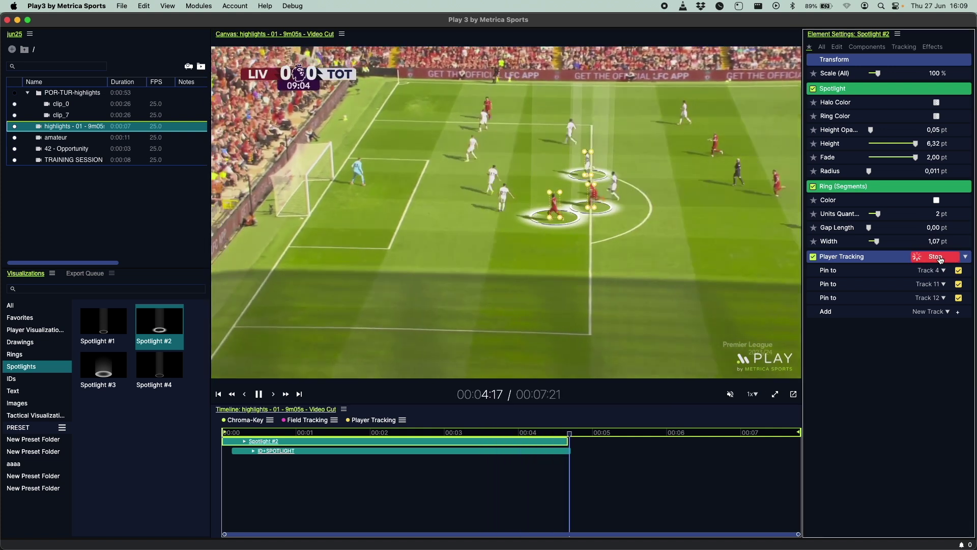
left_click(940, 258)
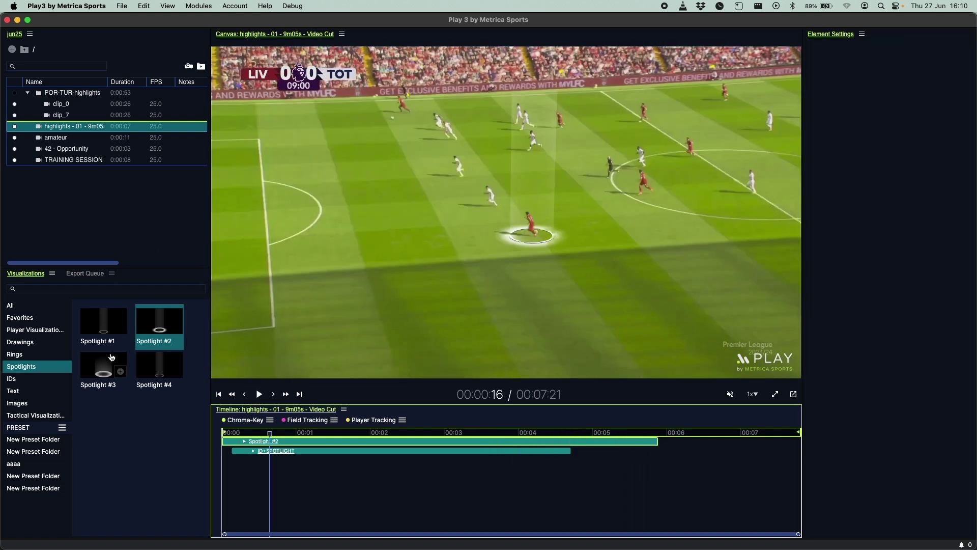
Add Spotlight #1 to the highlights cut, pinned to the Track 13 player and tracked to about 00:03:08
left_click(121, 328)
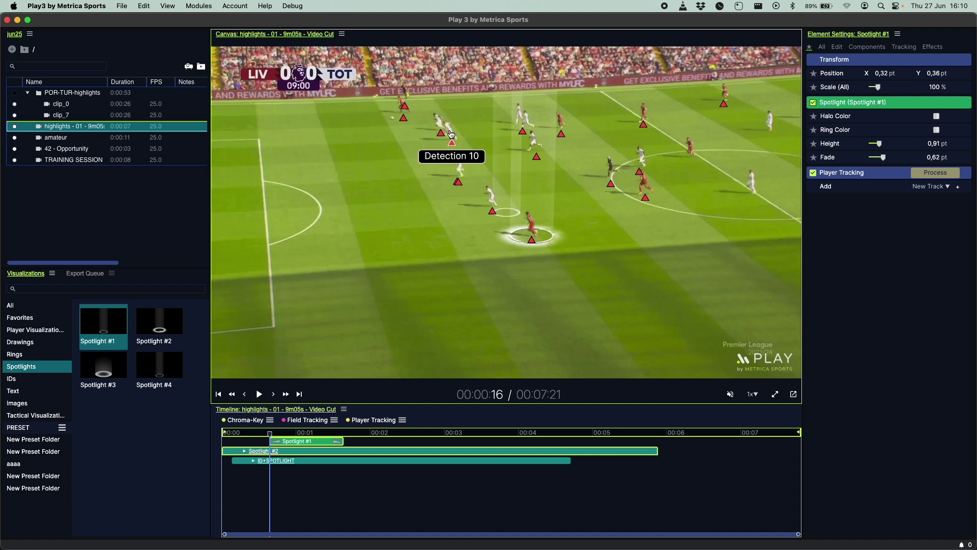
left_click(454, 123)
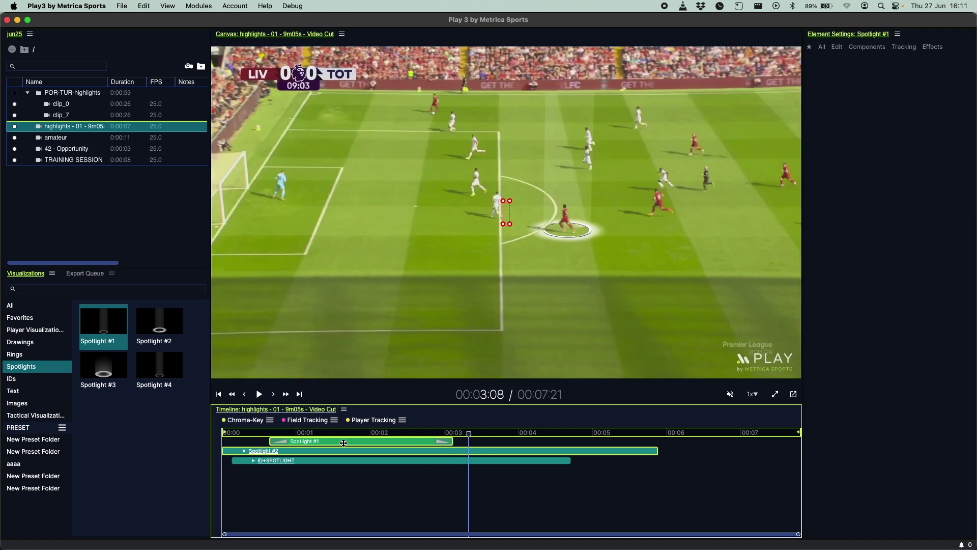
left_click(344, 442)
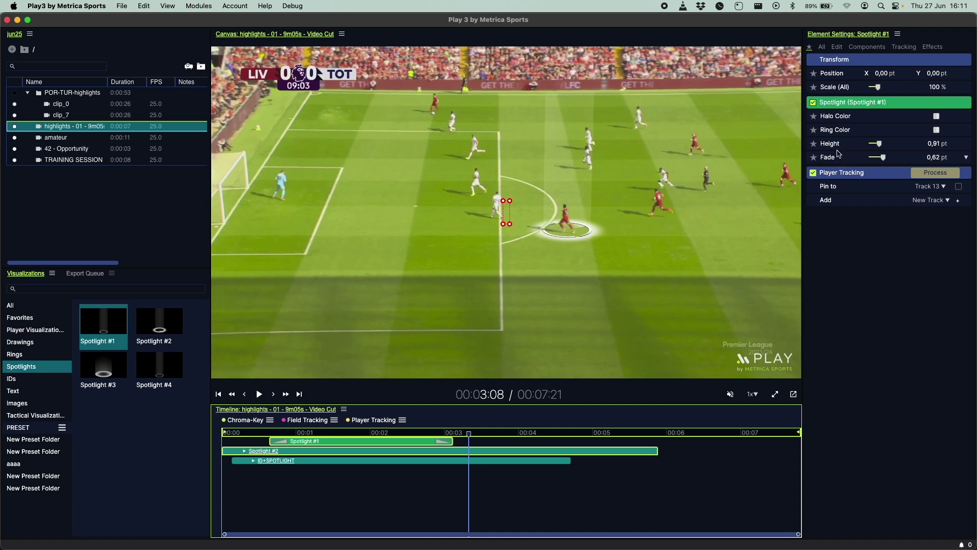
Give Spotlight #1 a halo red sampled from a player (RGB 178 64 58, 80%), saved as a preset colour
left_click(836, 47)
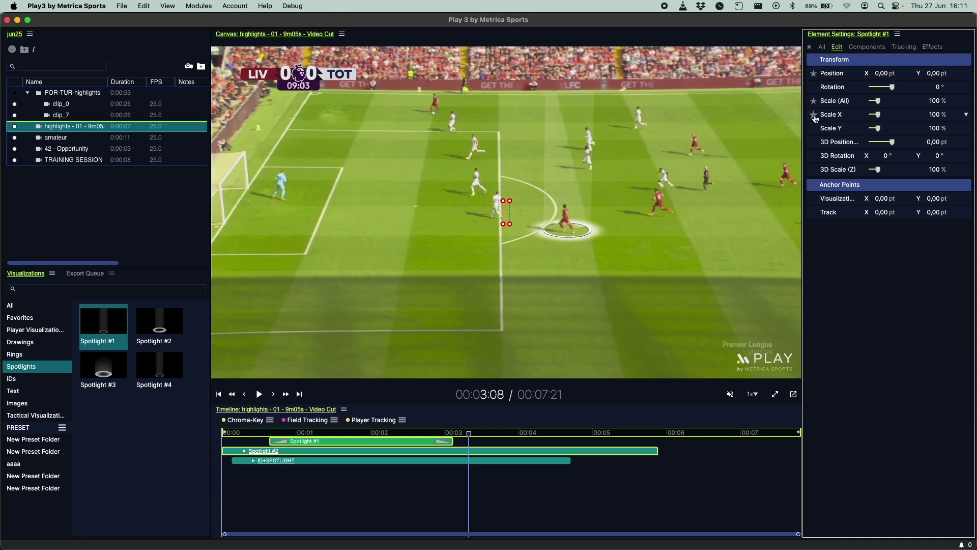
left_click(810, 47)
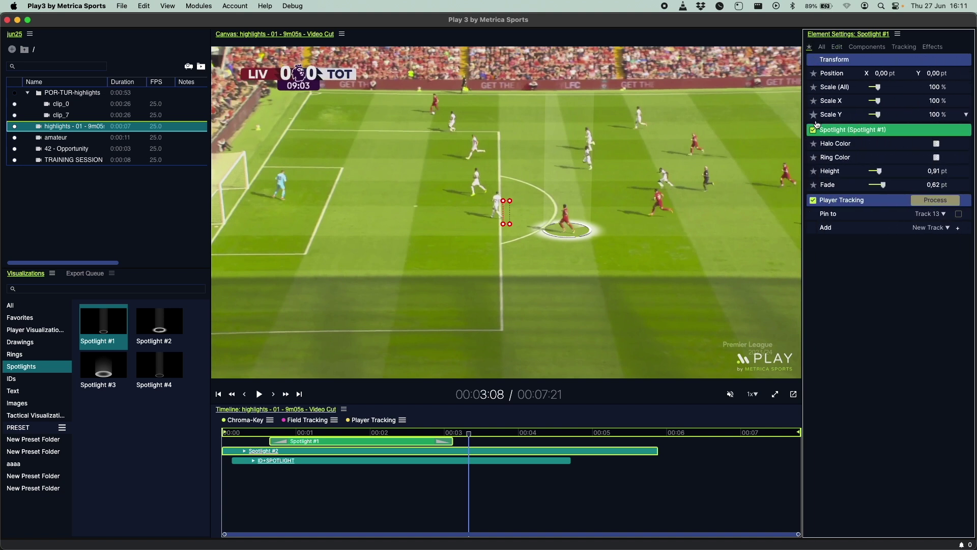
left_click(936, 145)
mouse_move(837, 209)
left_mouse_down()
mouse_move(825, 223)
mouse_move(838, 216)
left_mouse_up()
left_click(788, 279)
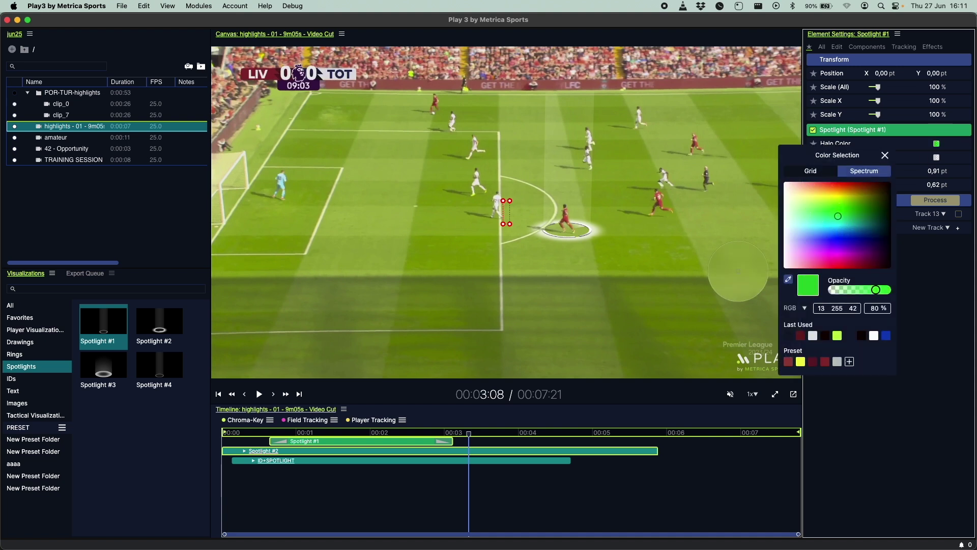
left_click(564, 219)
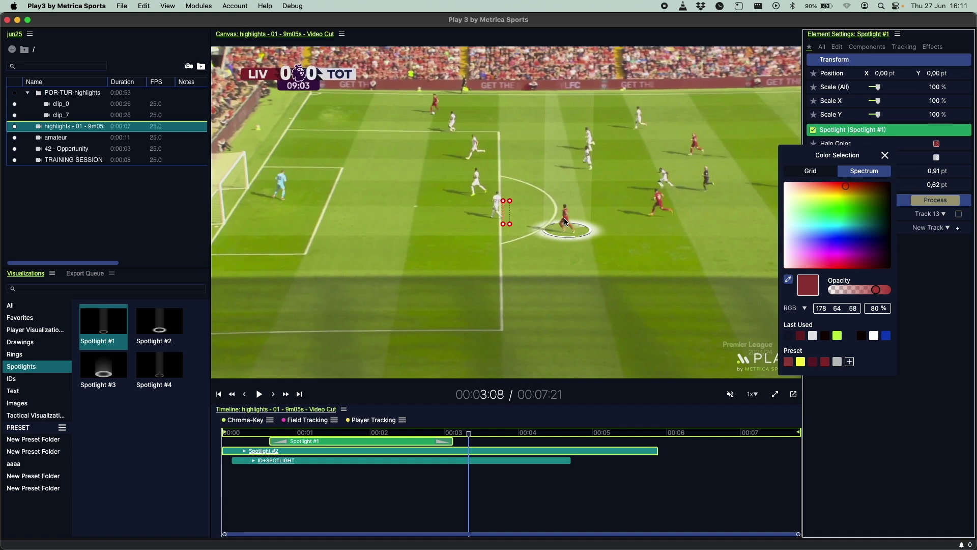
left_click(850, 361)
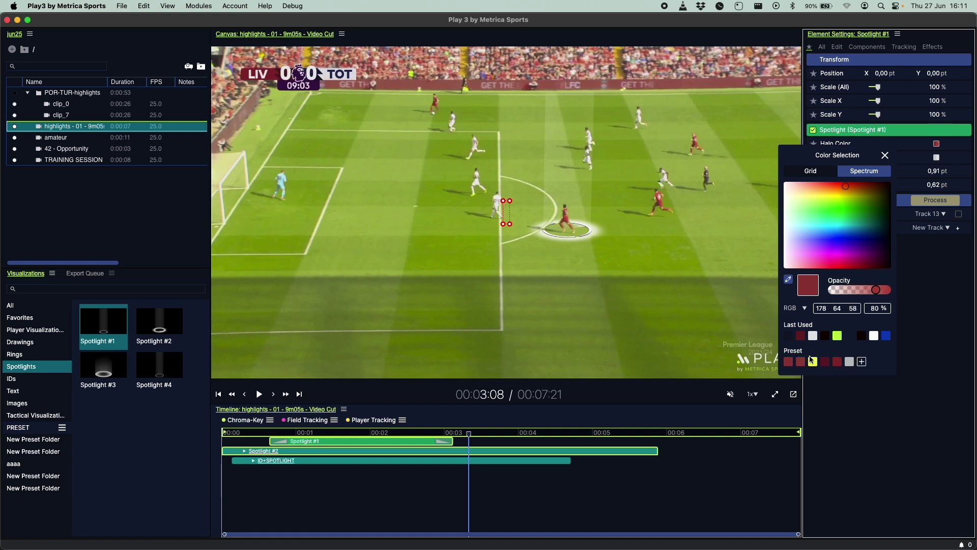
left_click(541, 500)
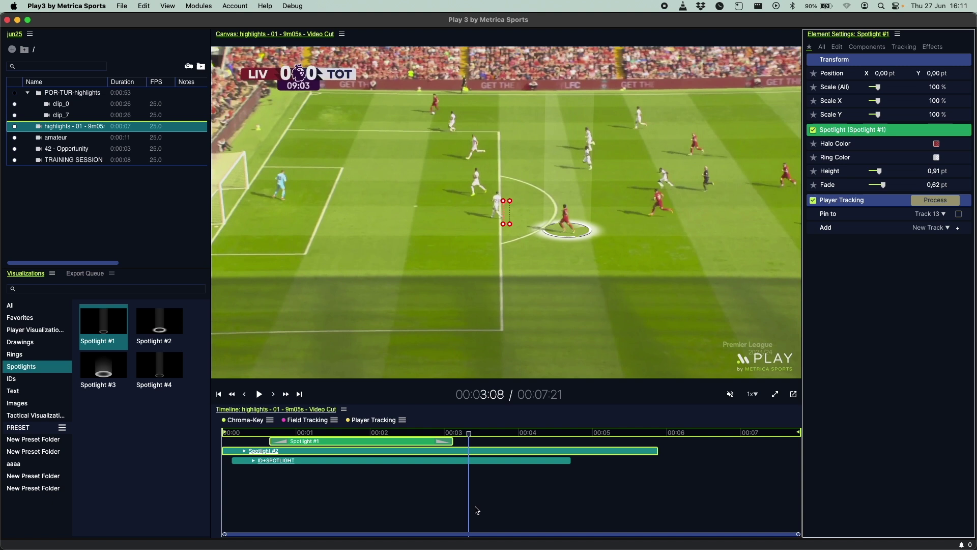
left_click(31, 332)
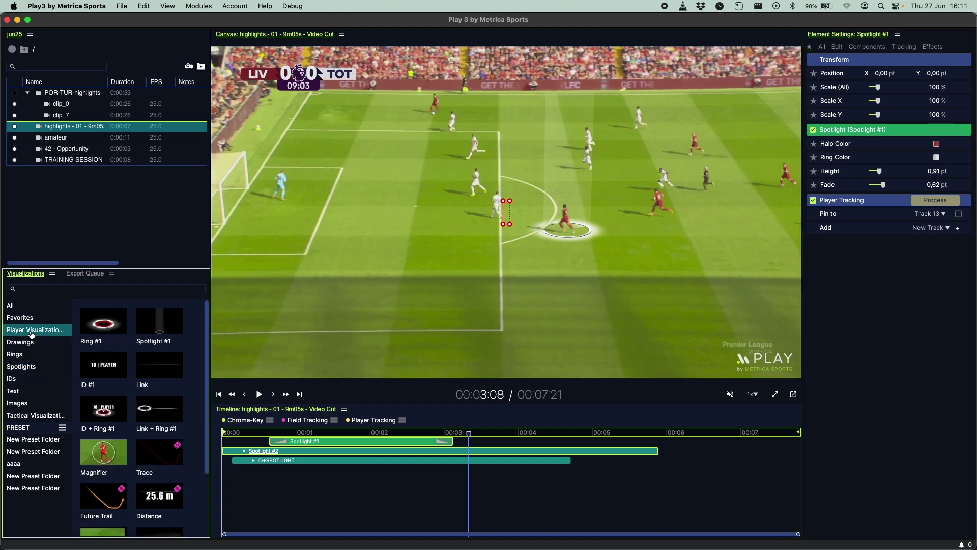
Add the ID + Ring #1 preset and pin it to the Track 2 player
left_click(121, 419)
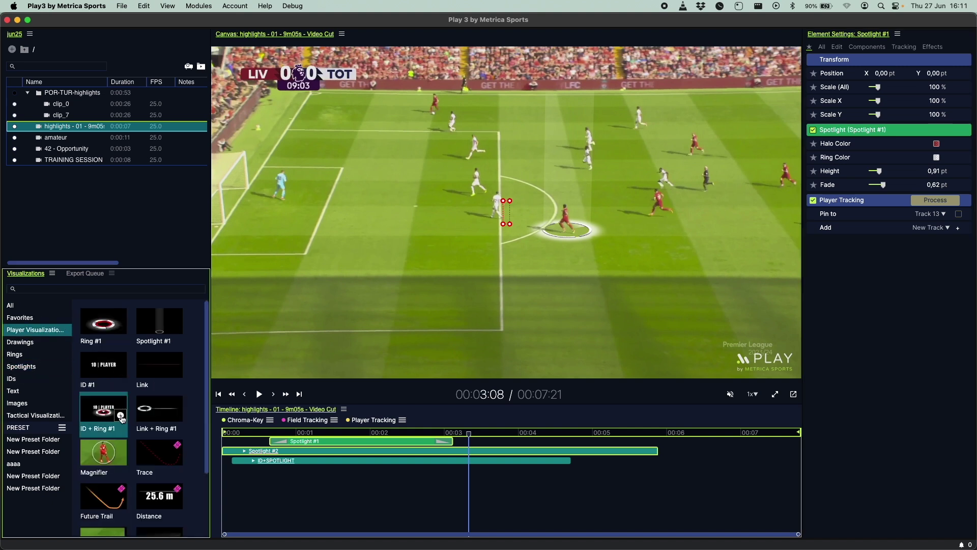
left_click(122, 419)
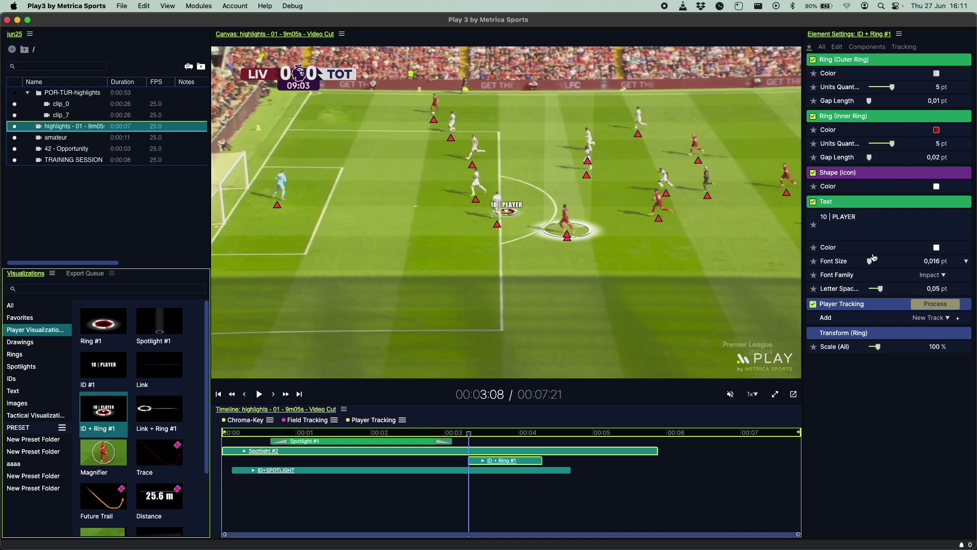
left_click(660, 187)
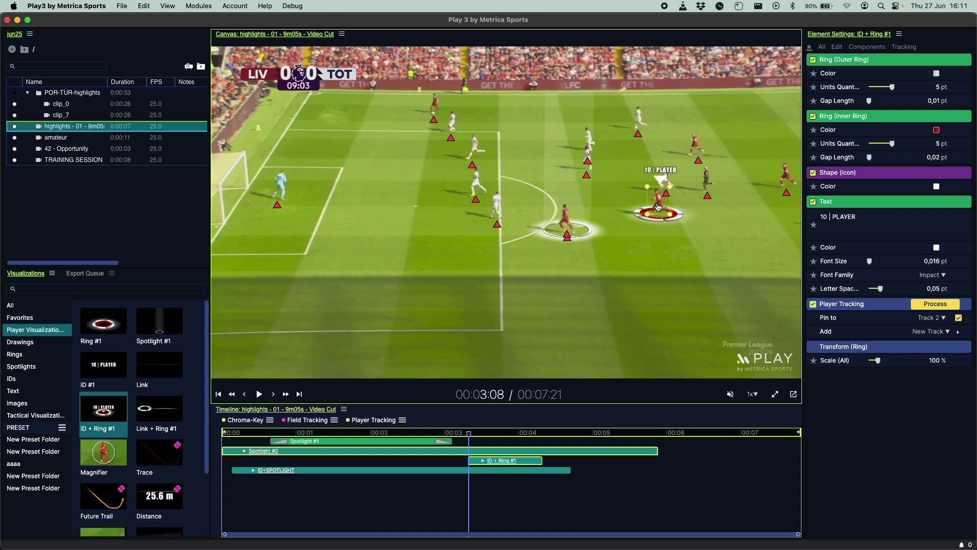
Raise the ID ring's outer ring units quantity and make its inner ring blue
scroll(660, 188, "up", 5)
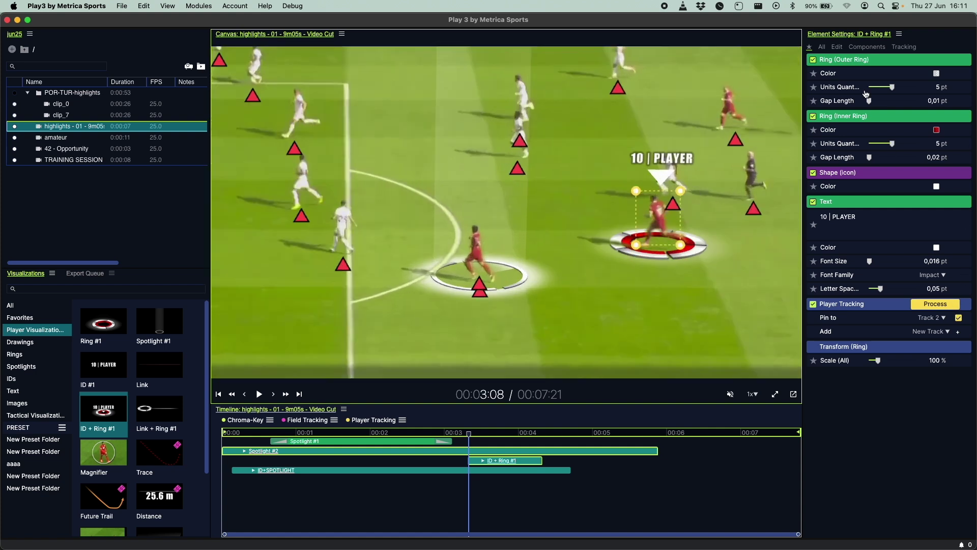
left_click_drag(889, 87, 880, 104)
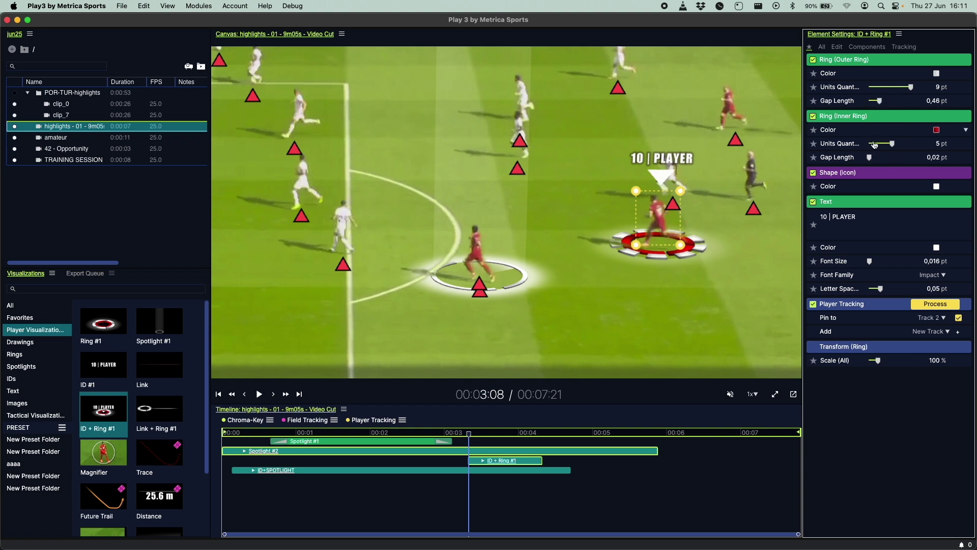
left_click(936, 130)
left_click(850, 226)
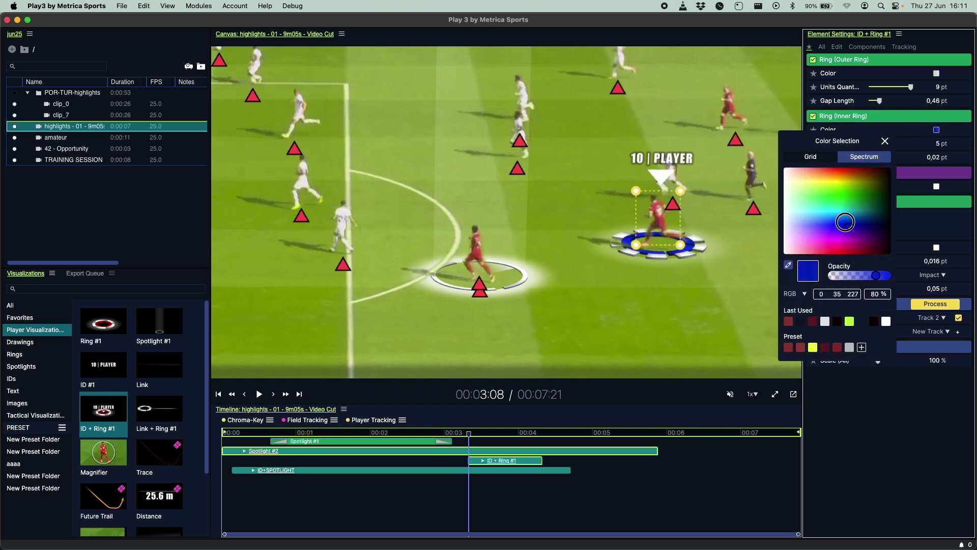
Make the ID ring's outer ring lime green (RGB 224 255 13, 80%), keeping the Impact label font
left_click(936, 72)
left_click(935, 73)
left_click_drag(871, 152, 838, 130)
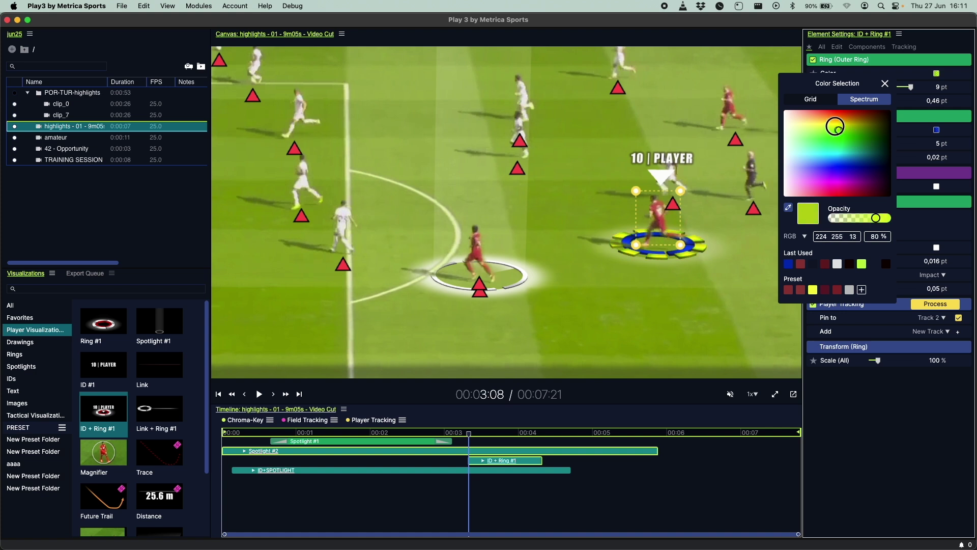
left_click(913, 208)
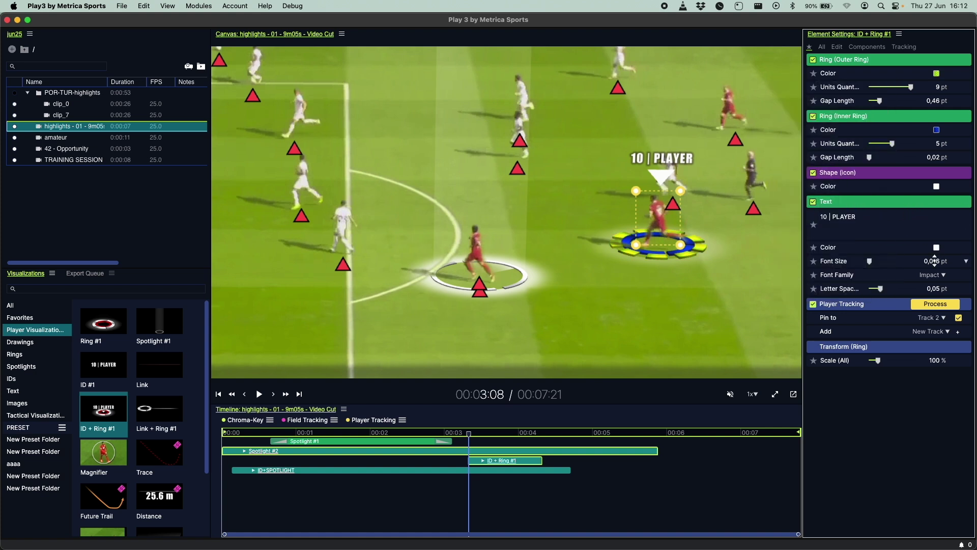
left_click(942, 275)
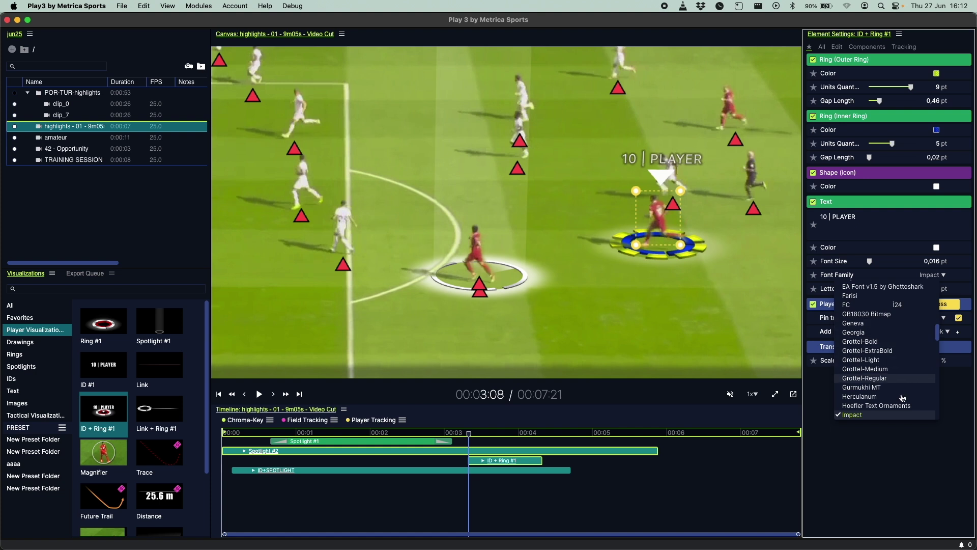
left_click(948, 271)
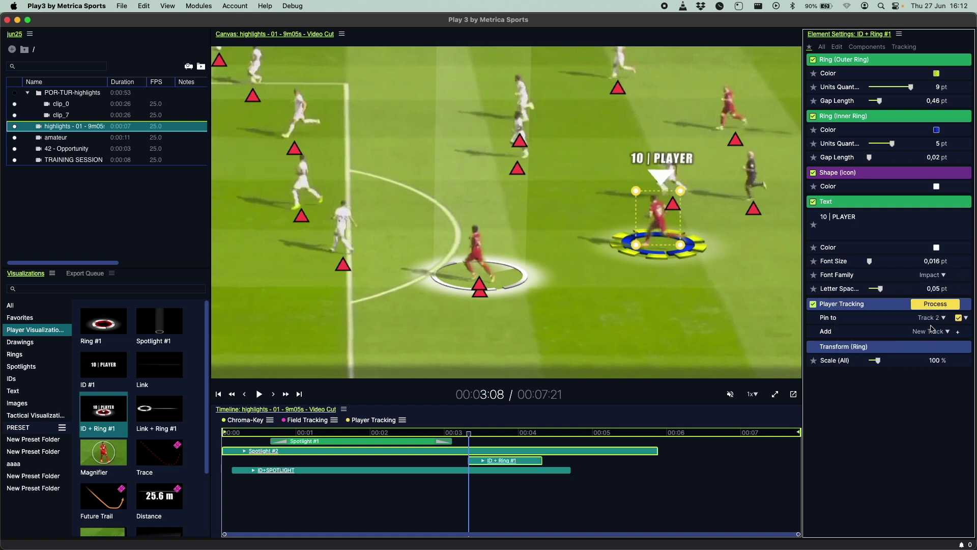
Save the styled ID + Ring as a preset and pin it to the Track 3 and Track 14 players
right_click(503, 465)
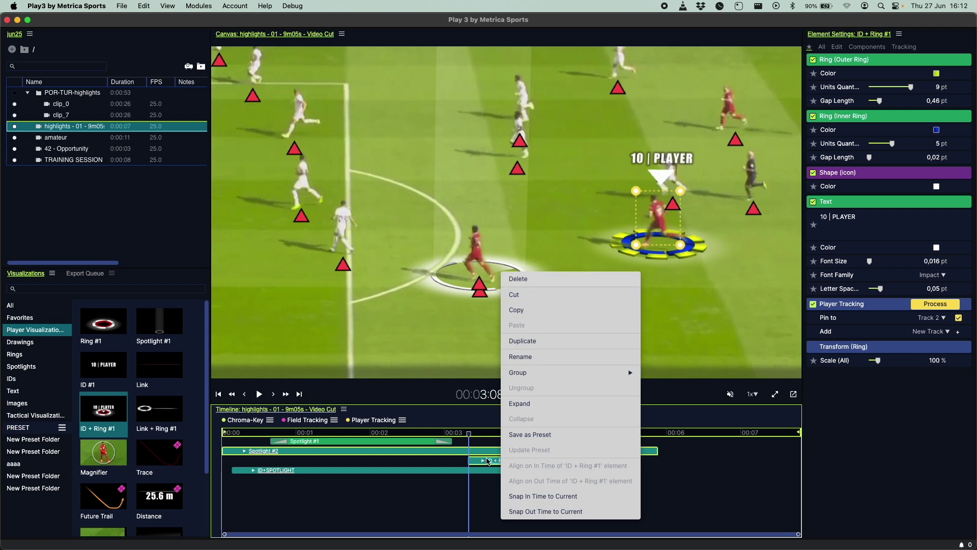
left_click(534, 440)
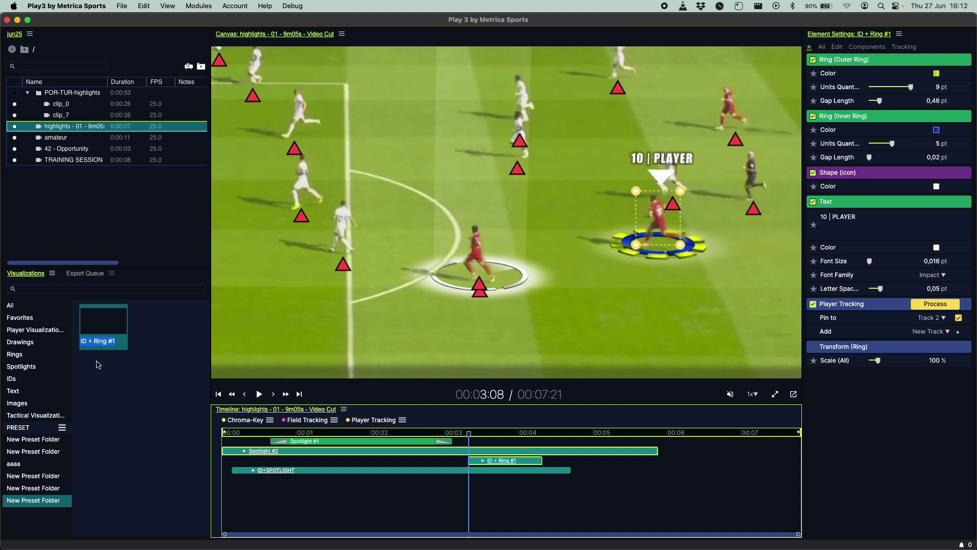
left_click(120, 327)
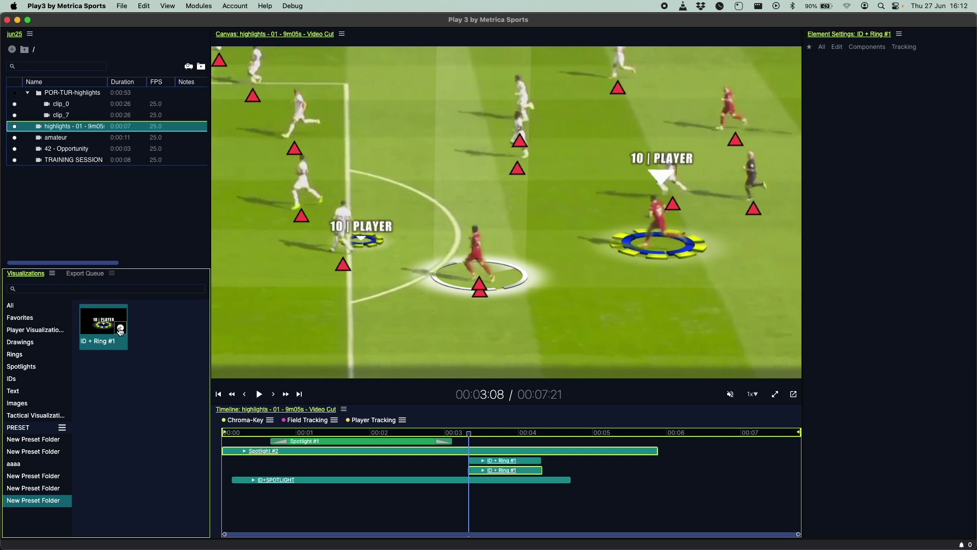
left_click(344, 248)
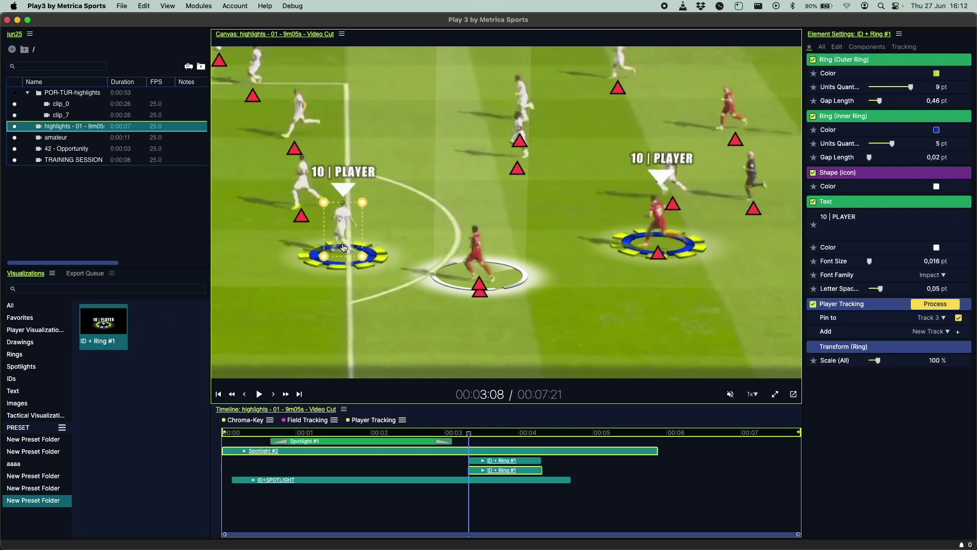
left_click(520, 129)
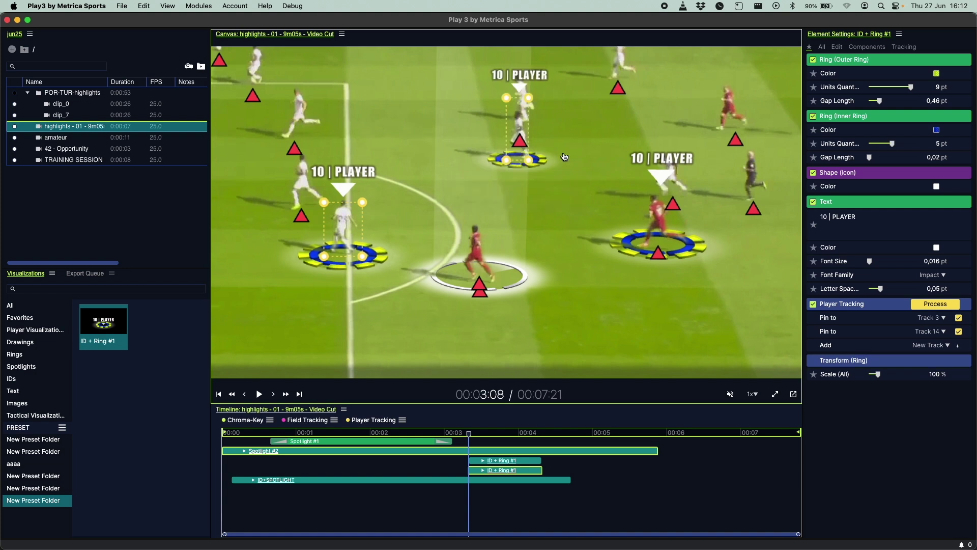
Add the ID + Ring #1 preset to Favorites and open clip_0
scroll(552, 154, "down", 5)
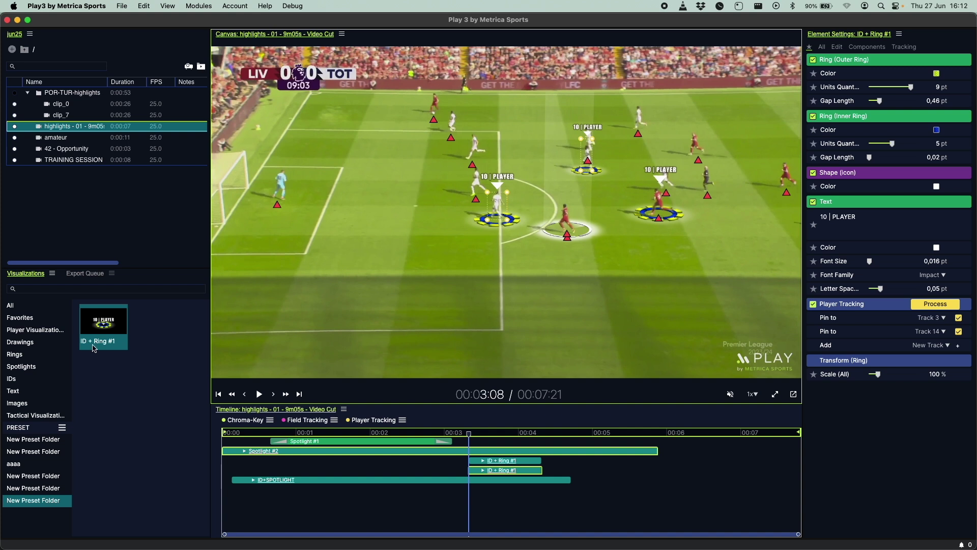
right_click(95, 323)
left_click(125, 303)
left_click(34, 318)
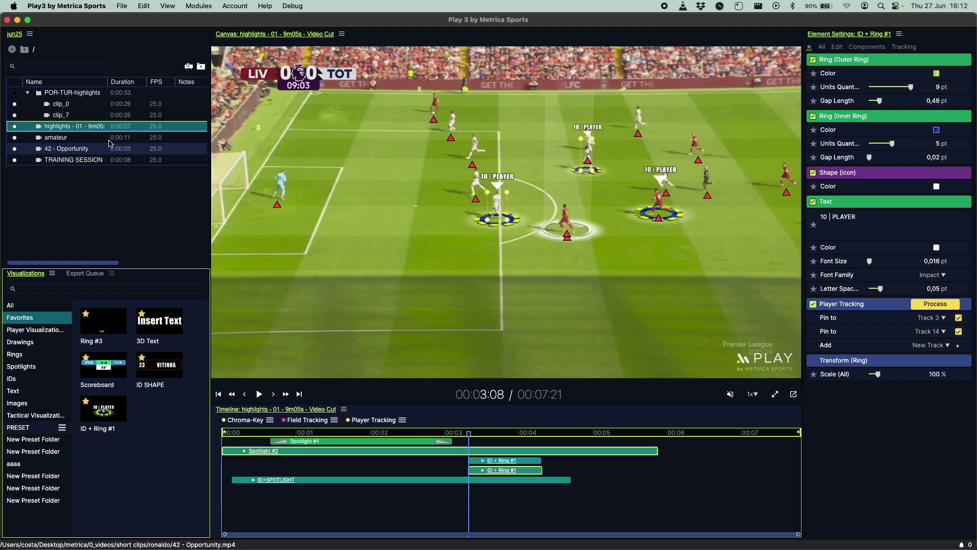
left_click(71, 104)
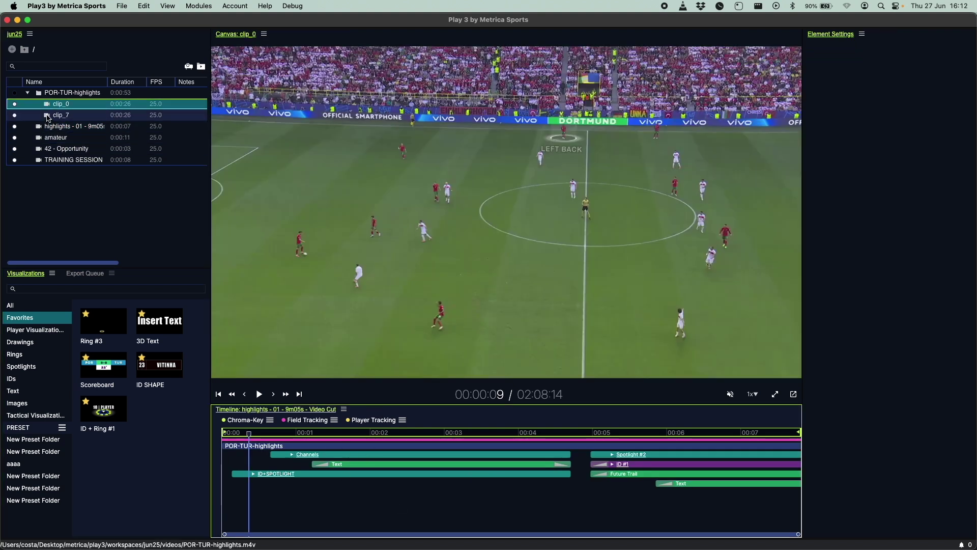
In clip_7 at 01:23:12, add Link + Ring #2 chaining players on Tracks 3, 11, 15 and 16
left_click(49, 116)
left_click_drag(338, 478, 363, 477)
left_click(14, 355)
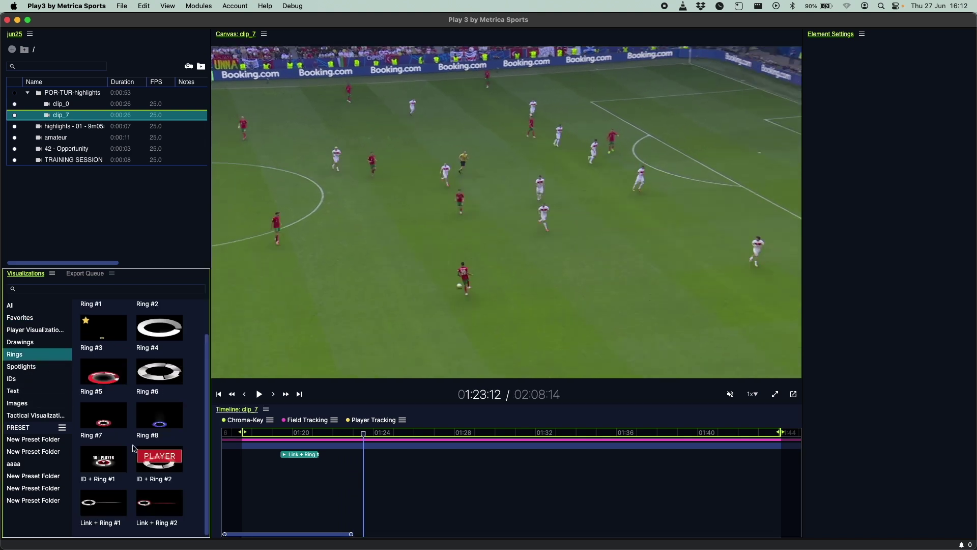
double_click(160, 504)
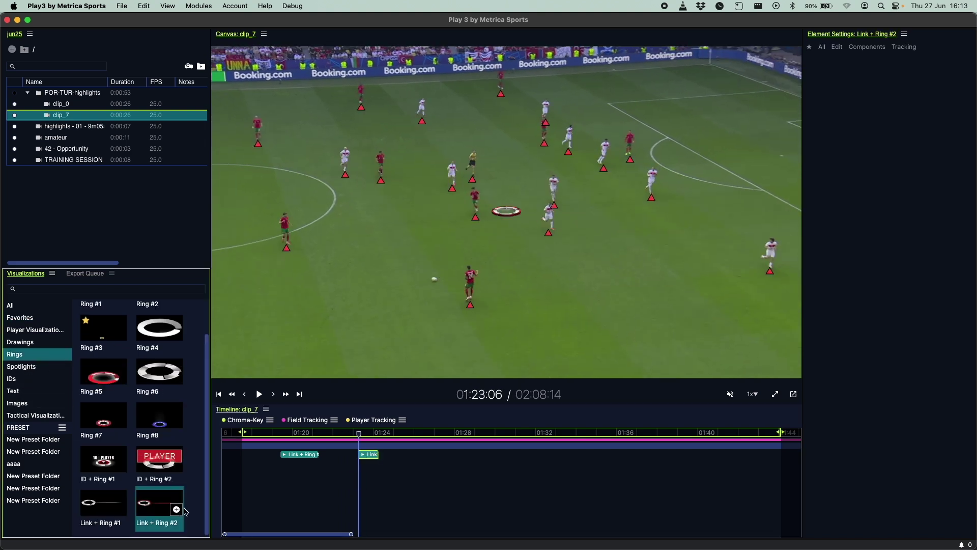
left_click(569, 139)
left_click(605, 149)
left_click(652, 179)
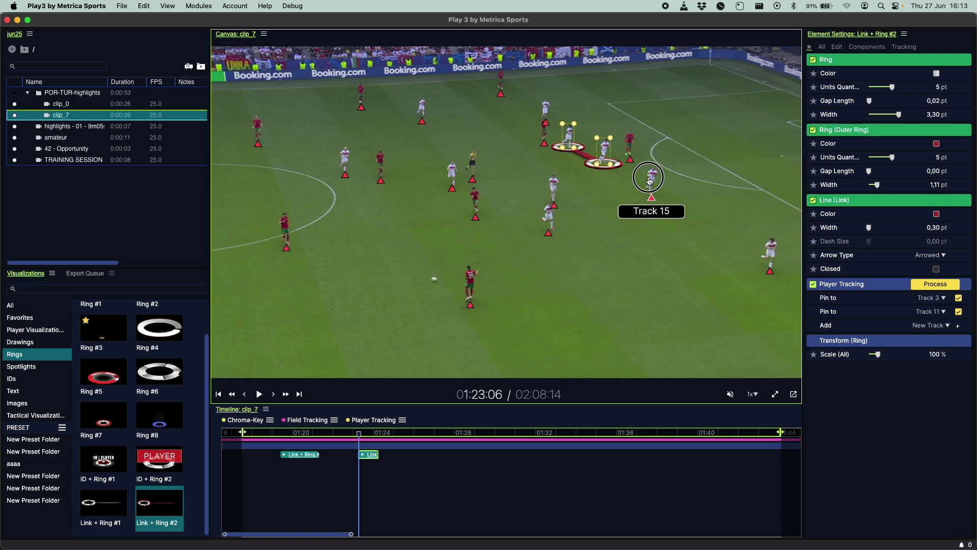
left_click(771, 250)
Lengthen the Link + Ring #2 timeline clip and preview the links in playback
left_click_drag(381, 455, 439, 455)
left_click(354, 475)
key("space")
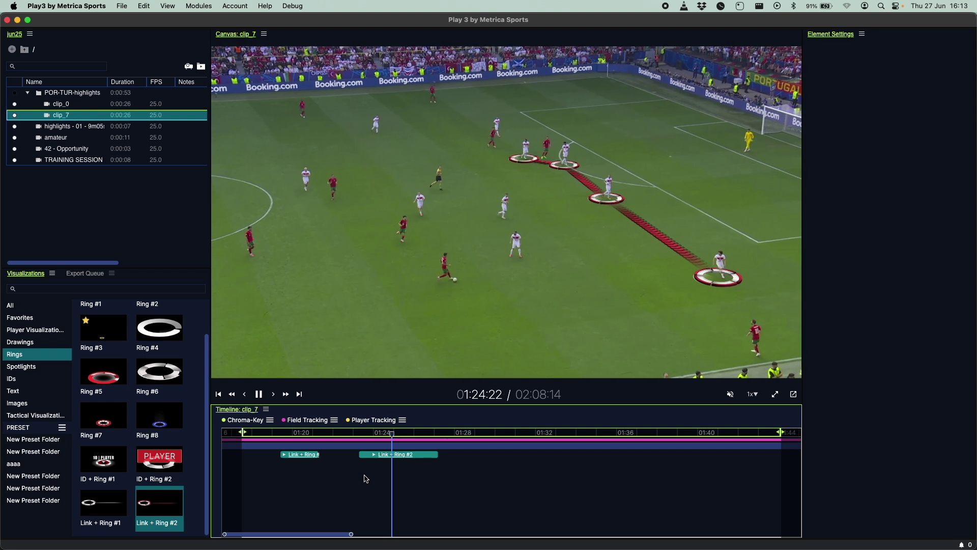
left_click(61, 104)
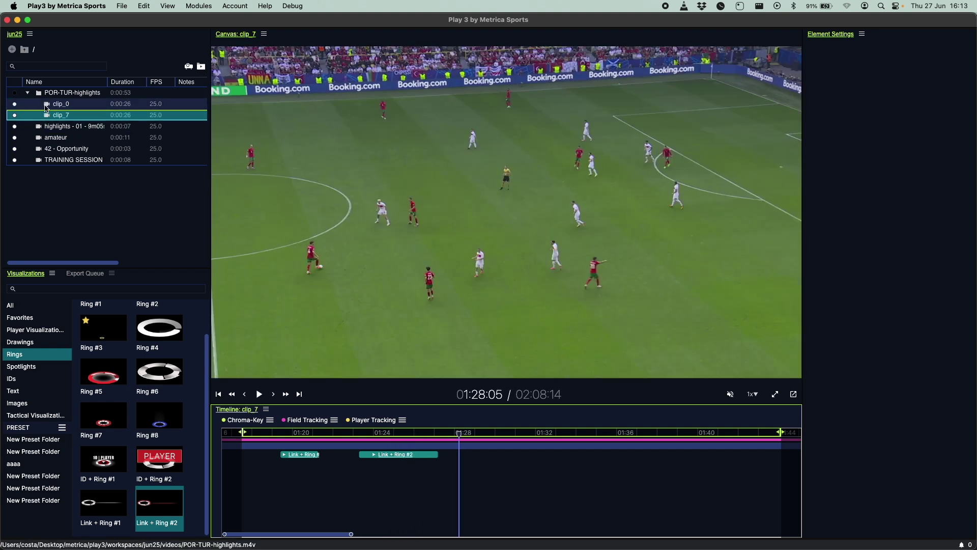
Play clip_0 from about 00:02 with the tactical visualization presets listed
left_click(40, 416)
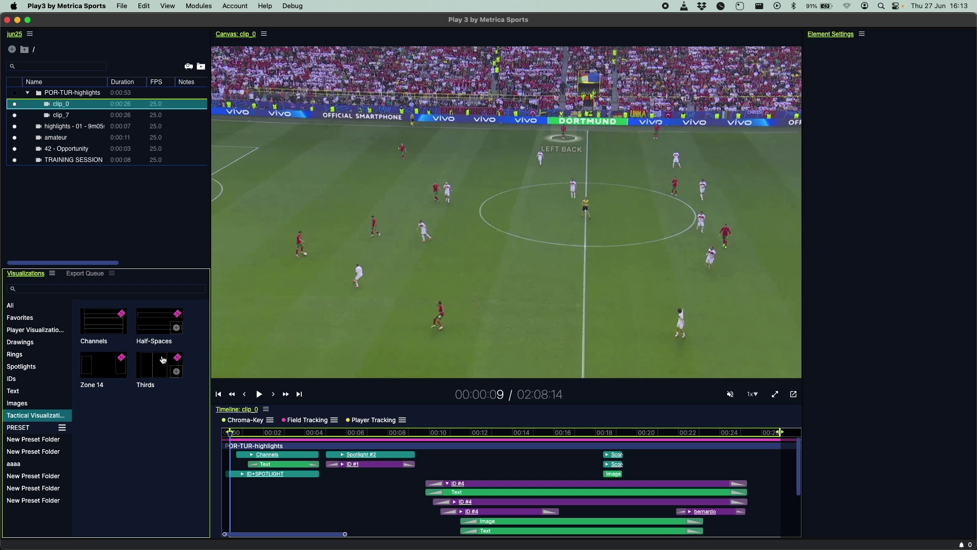
left_click(263, 507)
key("space")
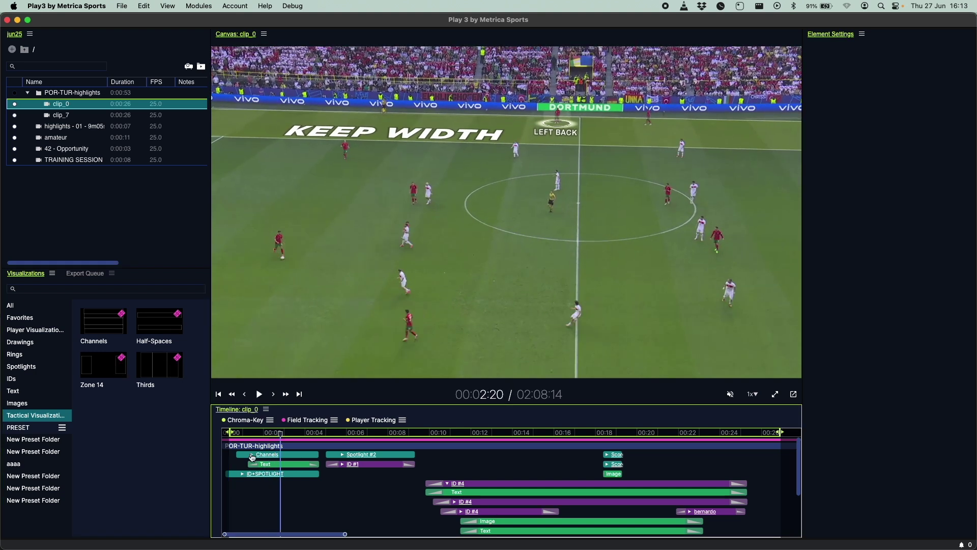
Inspect the Channels group's Far Wide element, then open the 42 - Opportunity clip
left_click(251, 455)
left_click(278, 465)
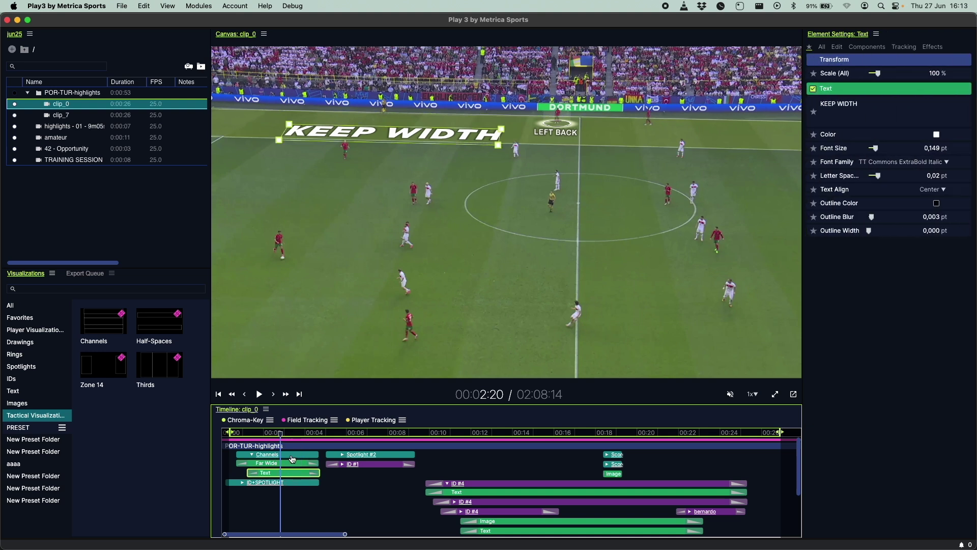
left_click(293, 460)
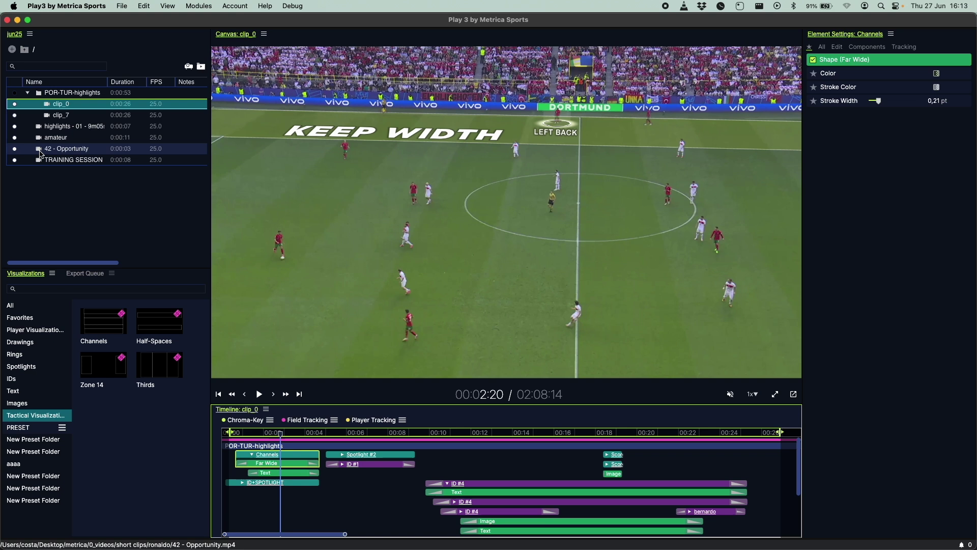
left_click(40, 153)
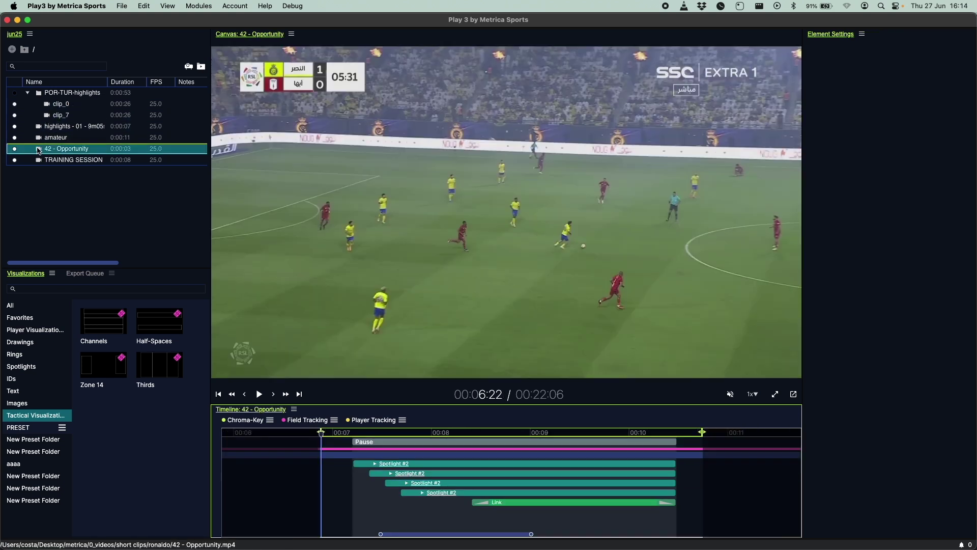
key("space")
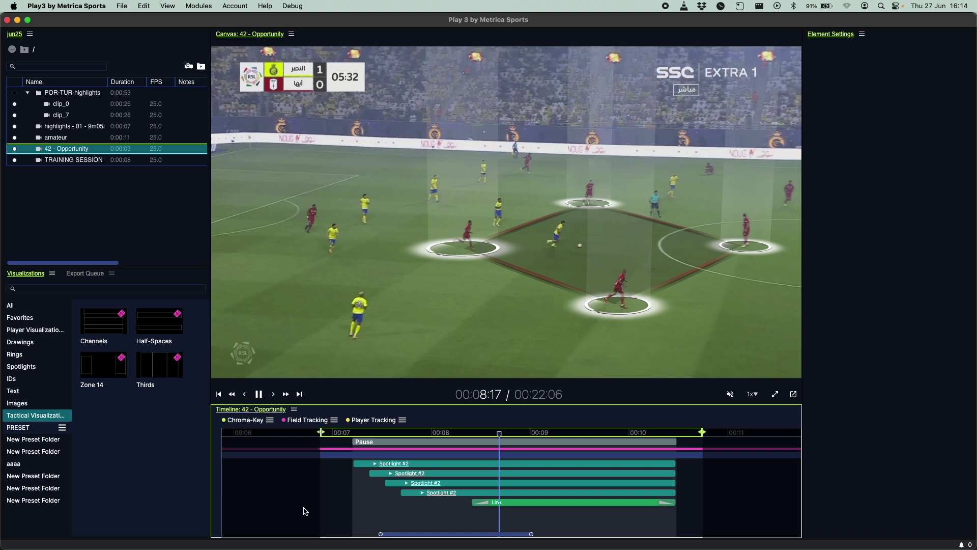
key("space")
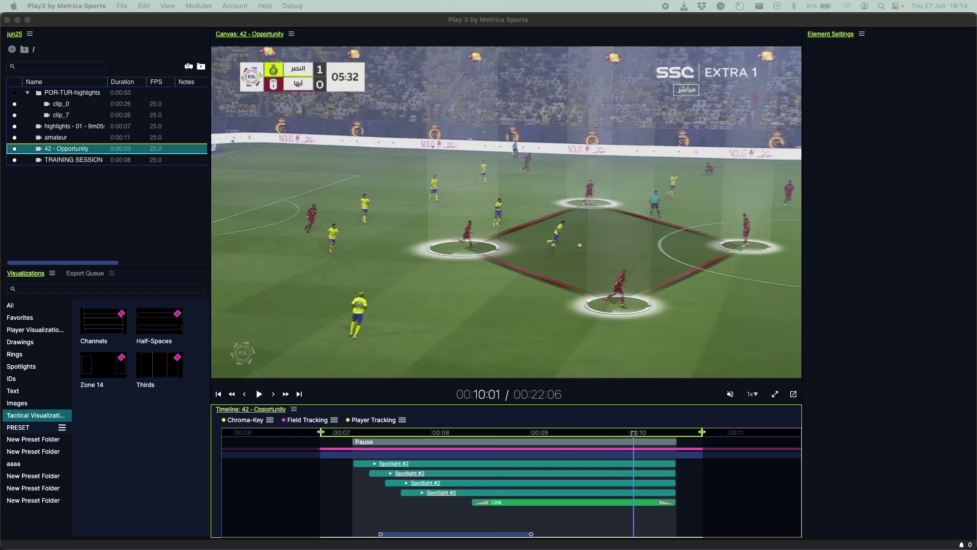
left_click(329, 479)
key("space")
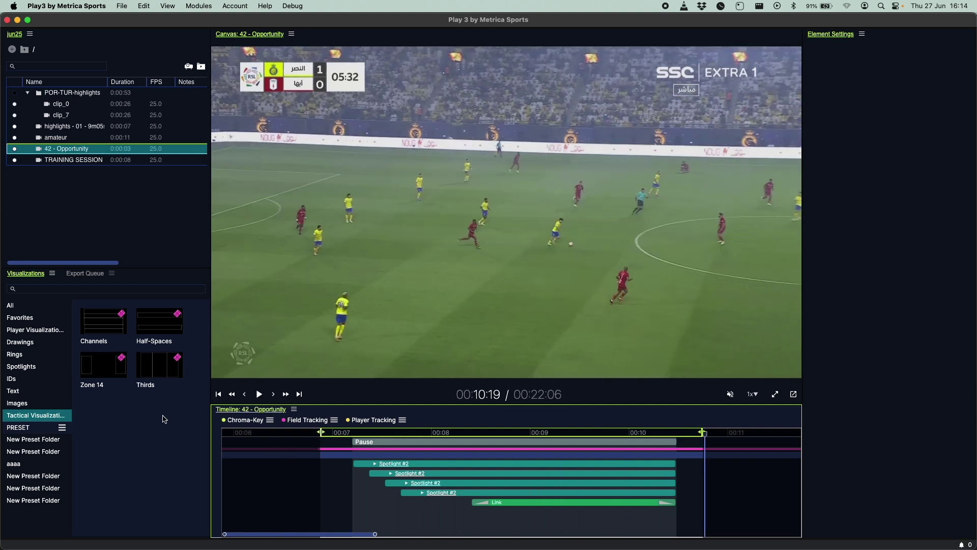
Export the 42 - Opportunity clip as video 'chck' at 1080p and 25 fps
right_click(48, 149)
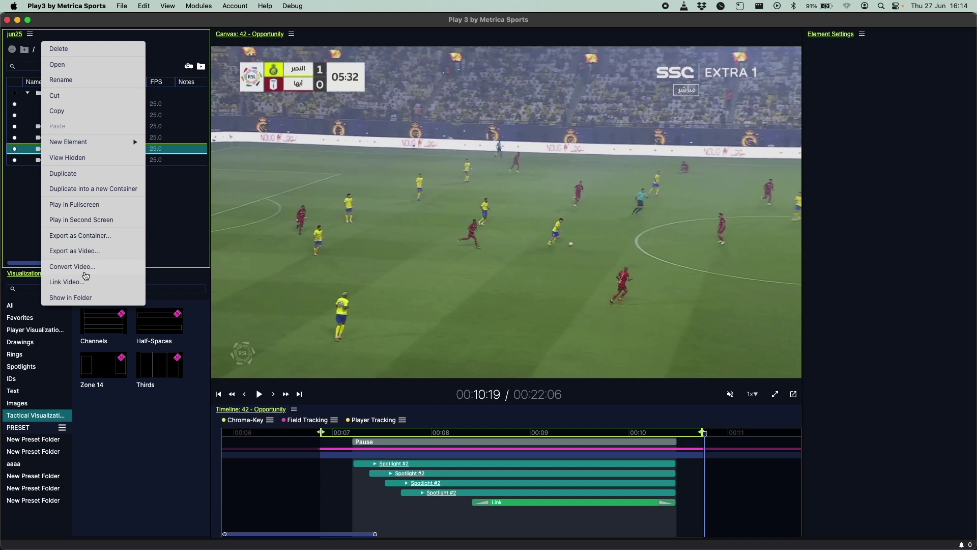
left_click(86, 252)
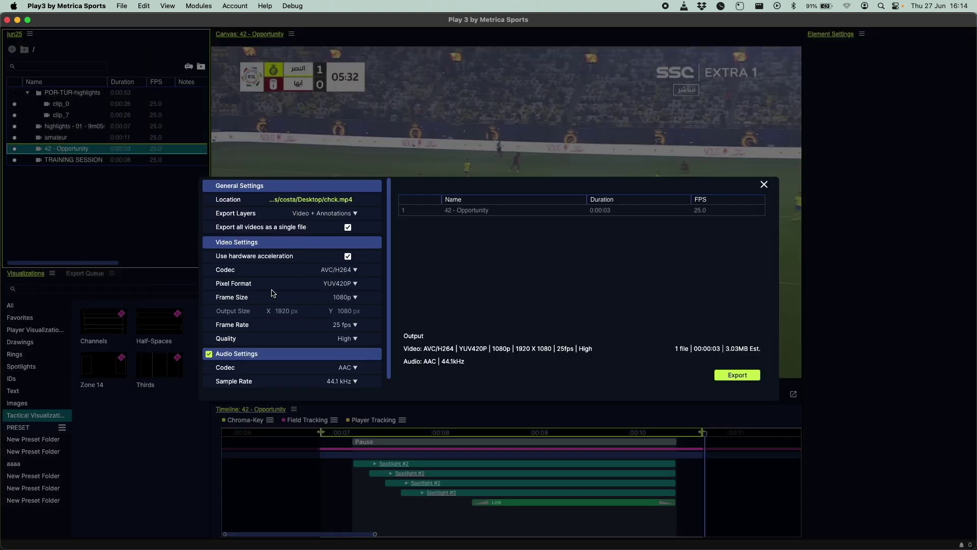
left_click(346, 297)
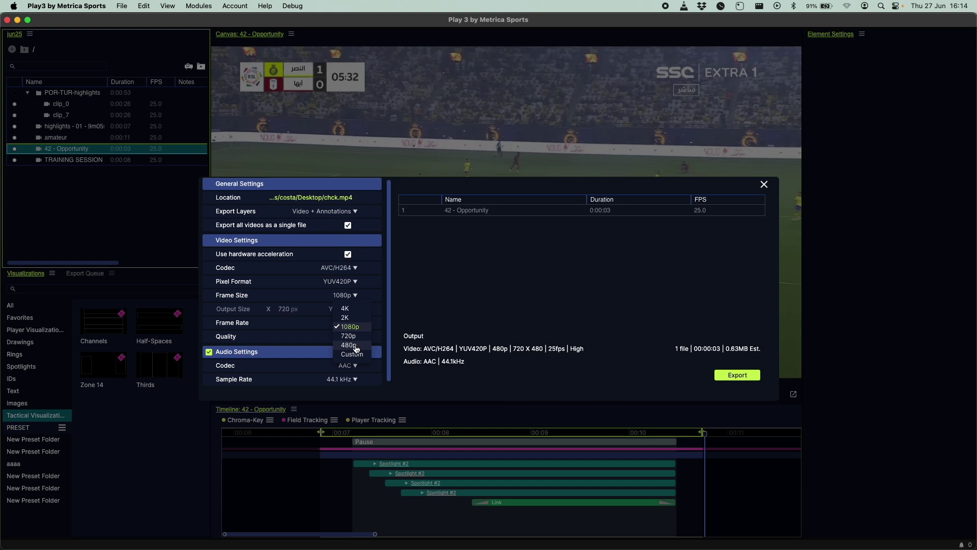
left_click(326, 334)
left_click(349, 325)
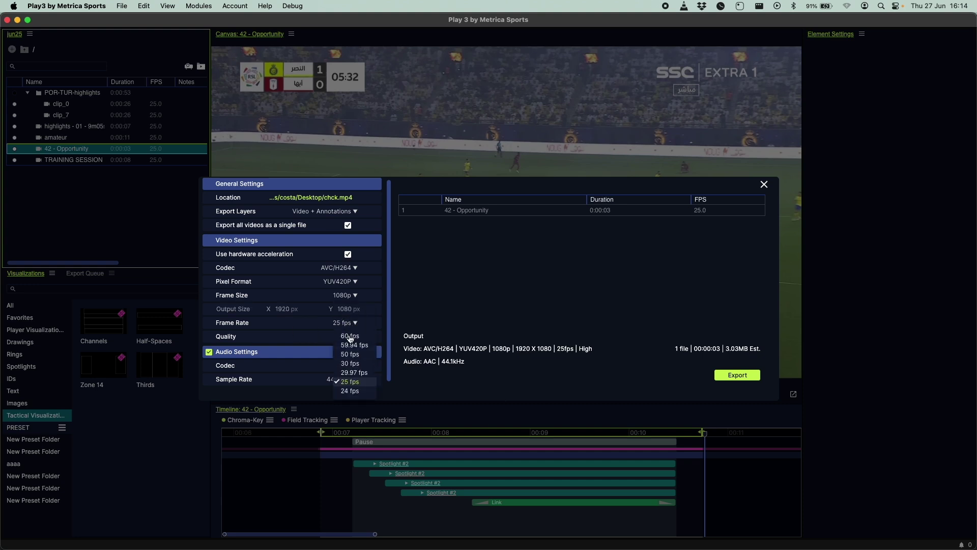
left_click(493, 363)
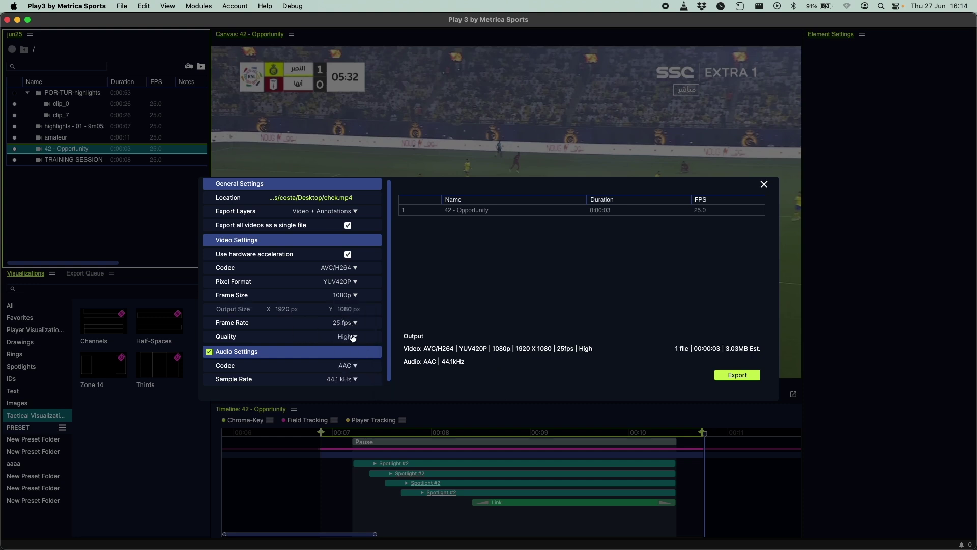
left_click(736, 376)
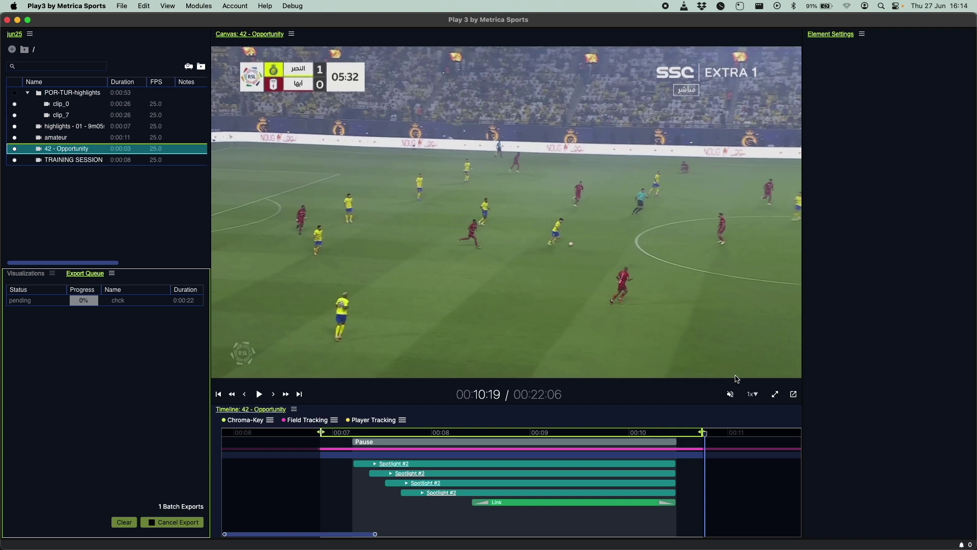
Dock the Export Queue on the right and play the highlights clip, stopping at 00:06:05
left_click_drag(738, 385, 880, 340)
key("Up")
key("Up")
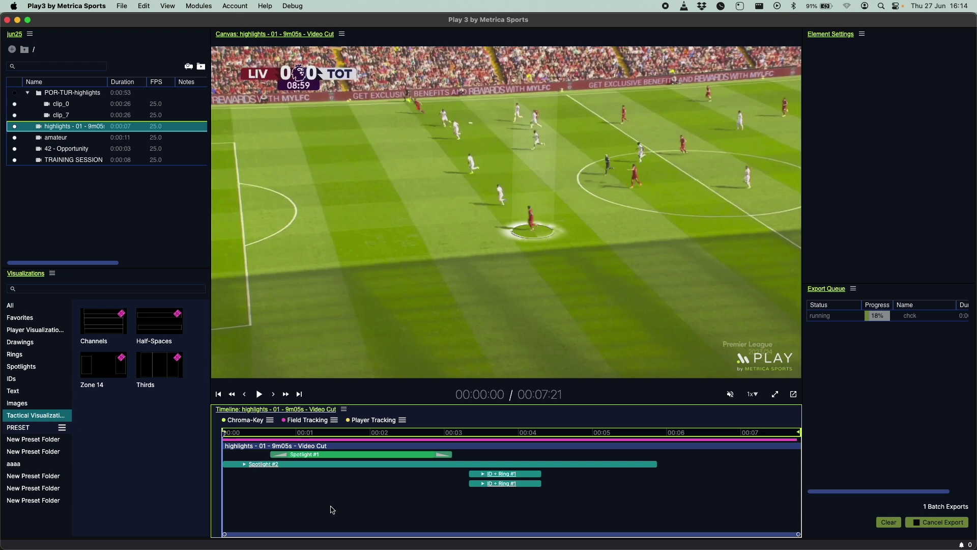
key("space")
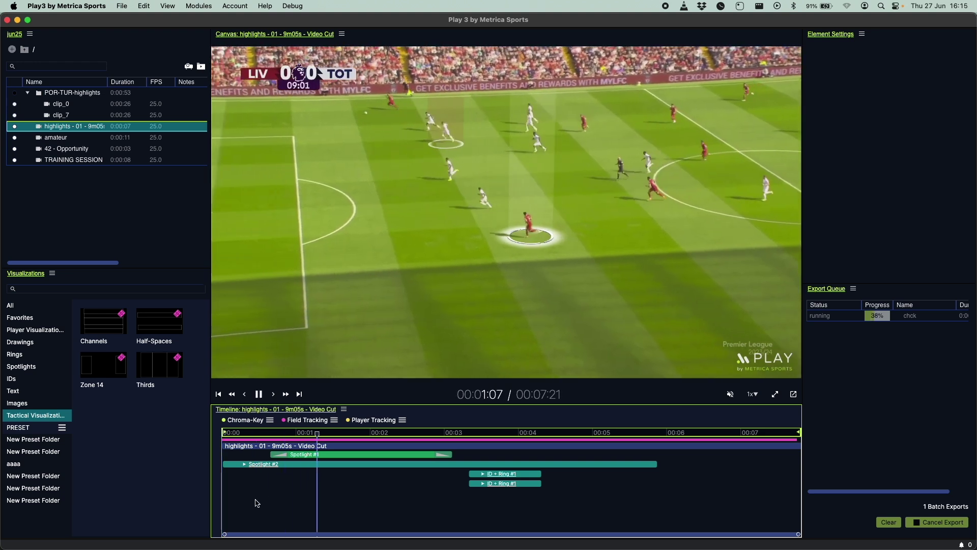
key("space")
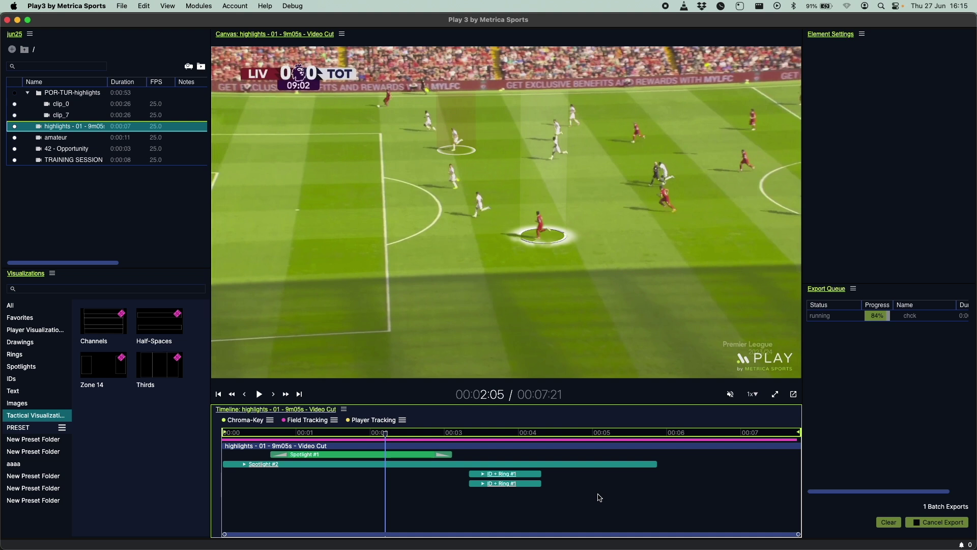
left_click(682, 480)
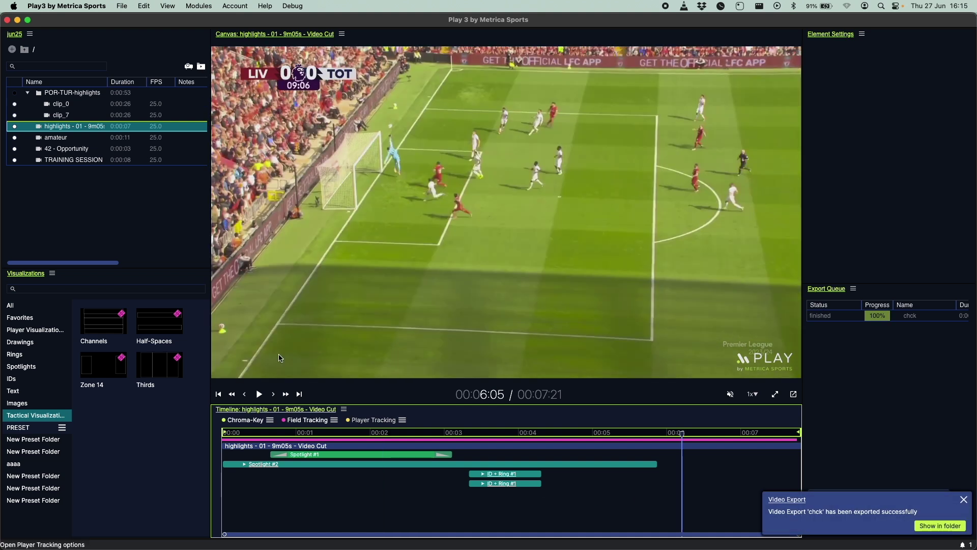
left_click(97, 224)
Import 'Pedri - 08 - 1m20s - Clip 8' from the pedri folder as a new clip
right_click(66, 196)
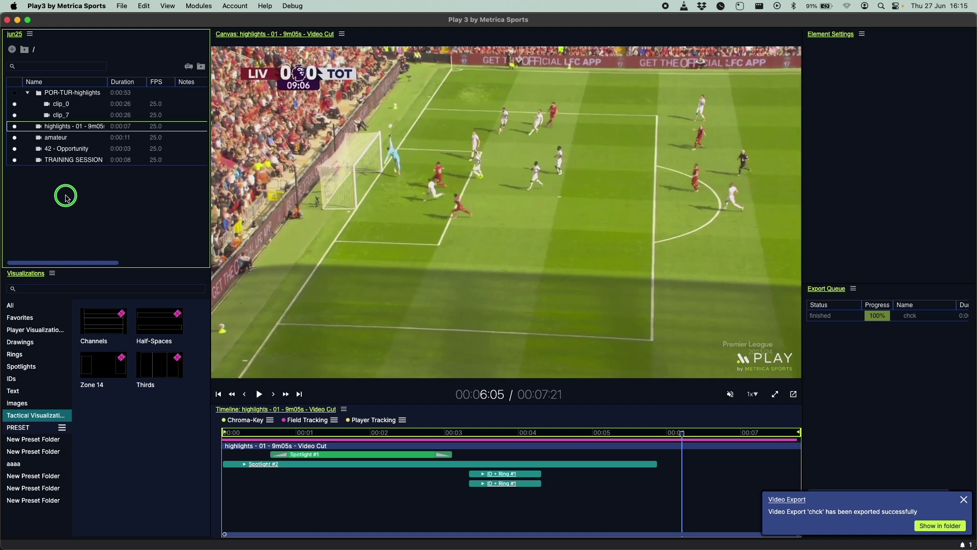
mouse_move(117, 223)
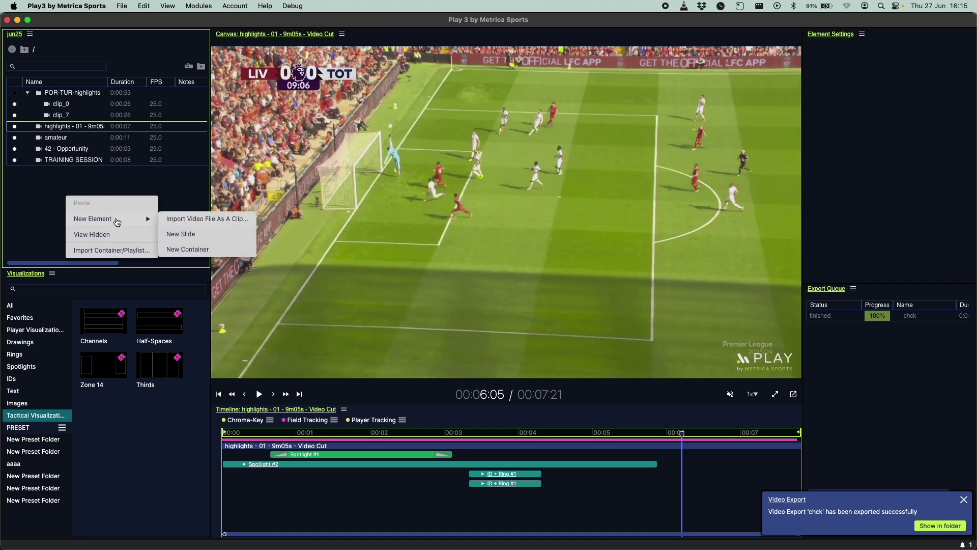
left_click(176, 220)
left_click(662, 265)
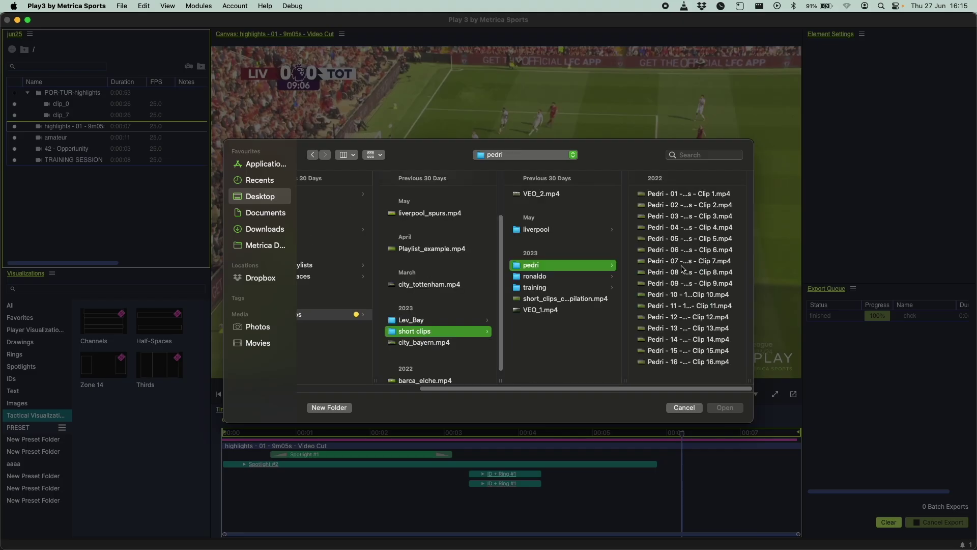
double_click(681, 271)
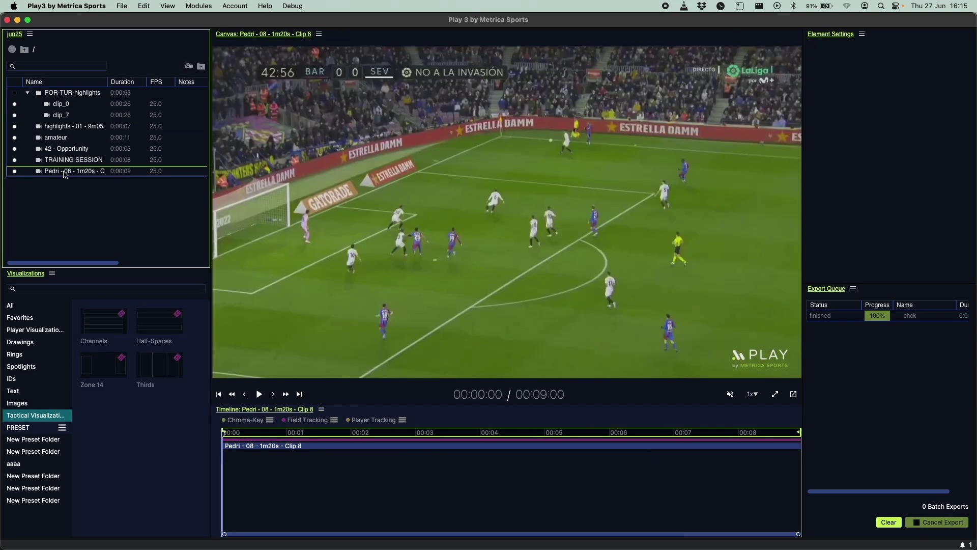
left_click(61, 173)
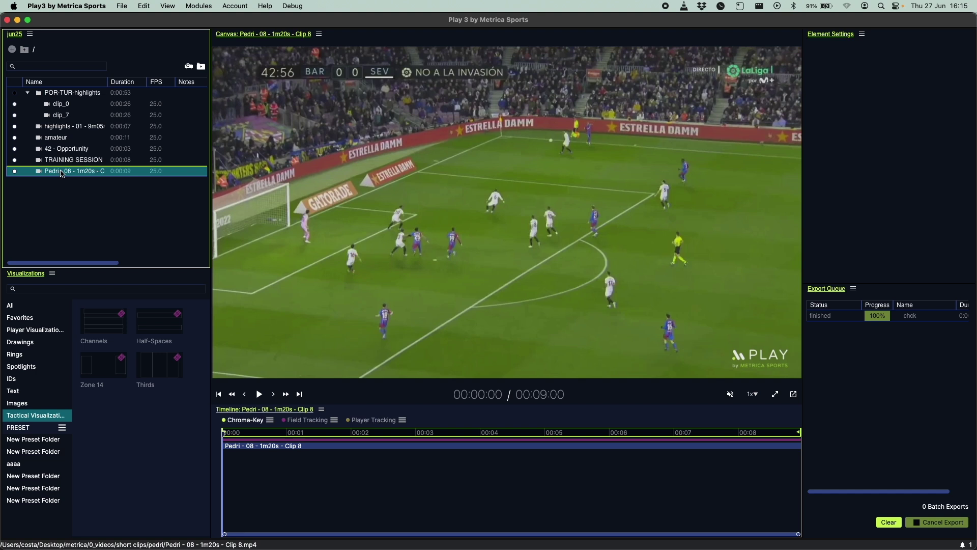
Run automatic field detection on the Pedri clip, then pin Spotlight #3 to a player and track it
left_click(294, 451)
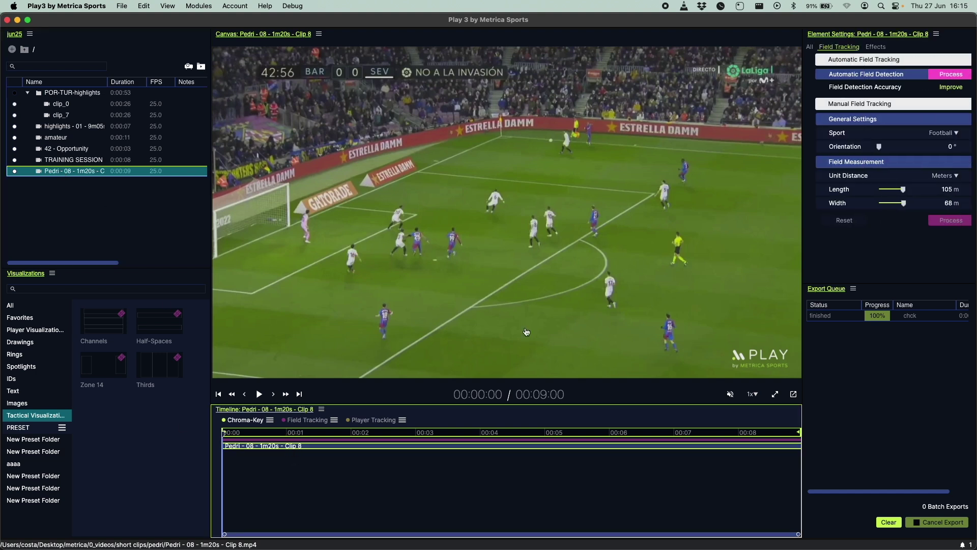
left_click(936, 75)
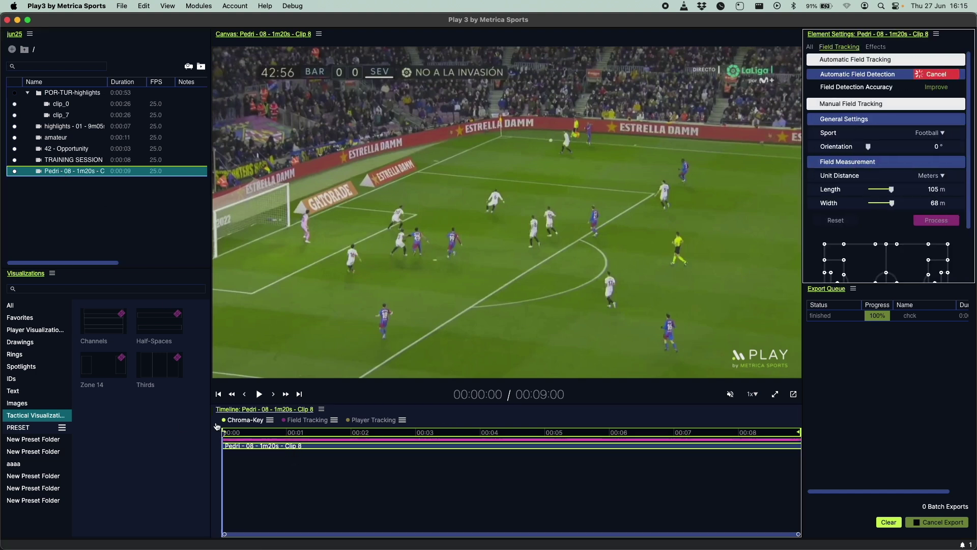
left_click(71, 369)
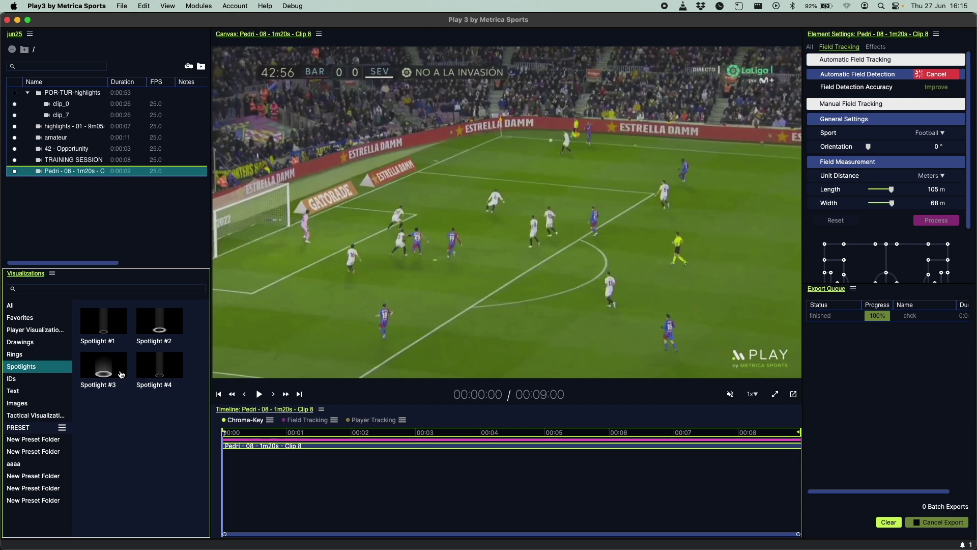
double_click(104, 368)
left_click(611, 295)
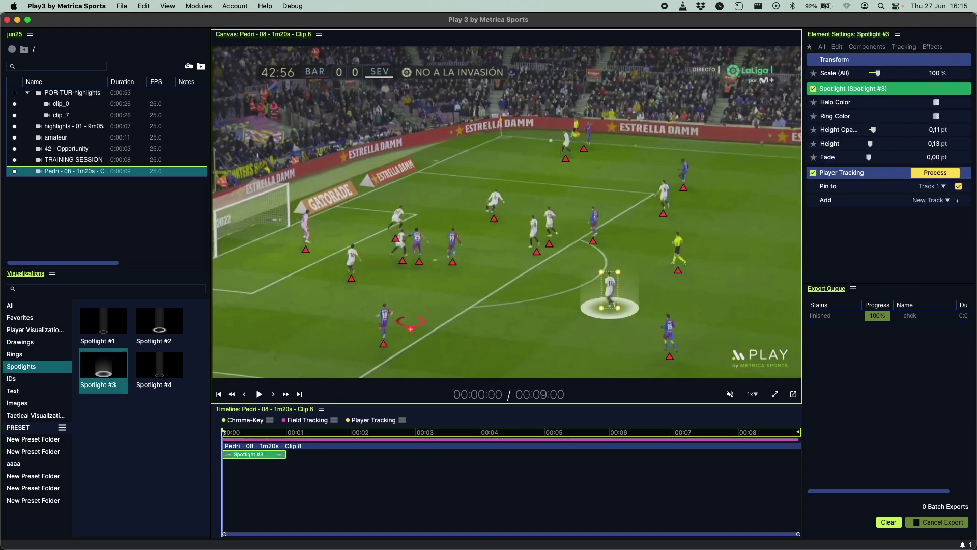
left_click(939, 174)
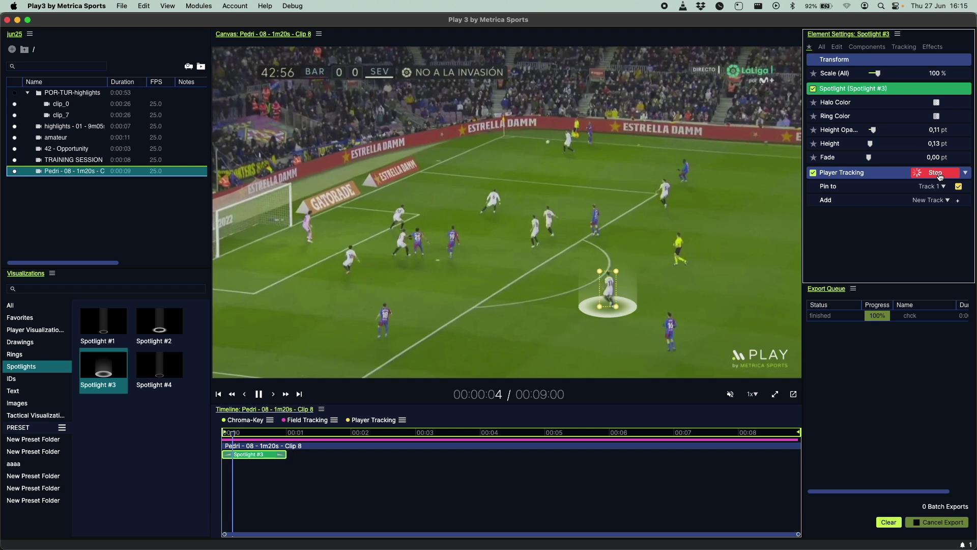